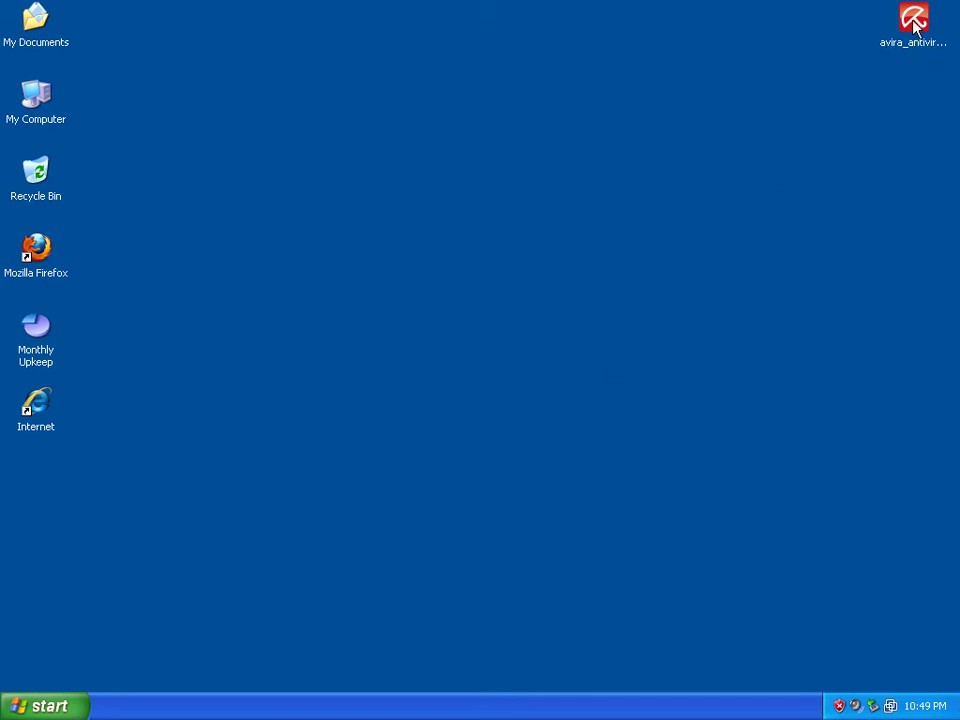
Run the avira_antivir_personal_en installer from the desktop and complete the Avira AntiVir Personal setup.
{"action": "mouse_move", "coordinate": [922, 710]}
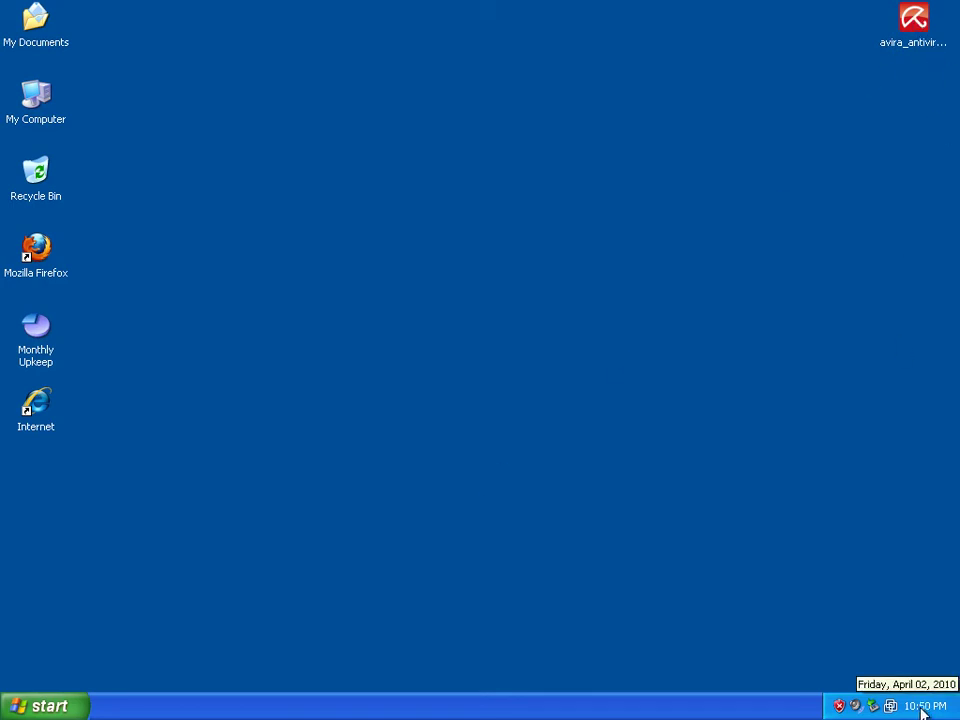
{"action": "double_click", "coordinate": [915, 20]}
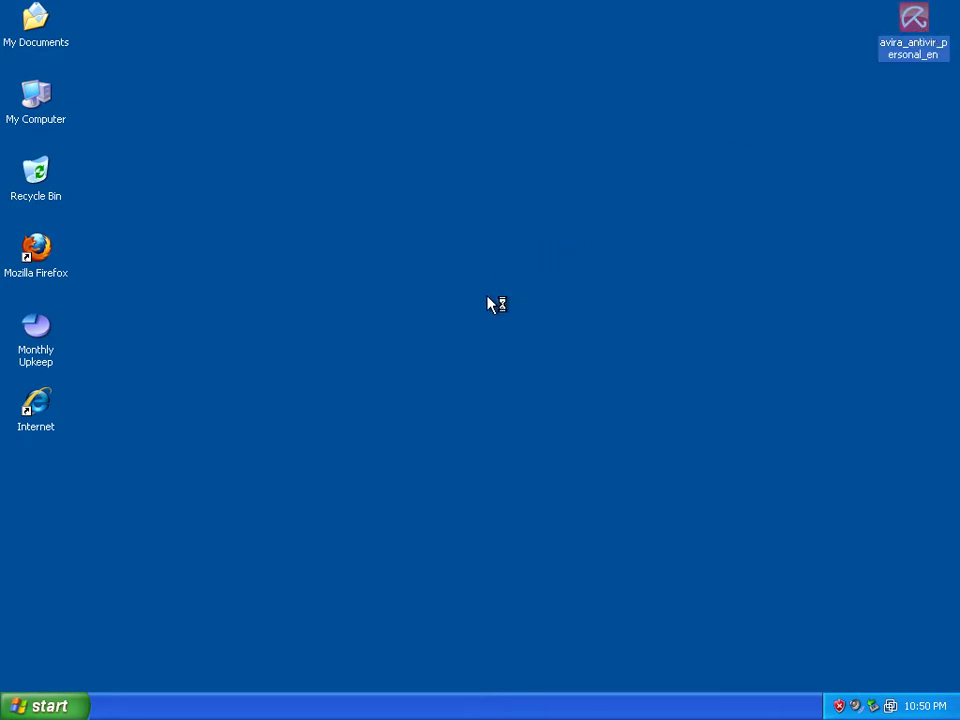
{"action": "left_click", "coordinate": [510, 370]}
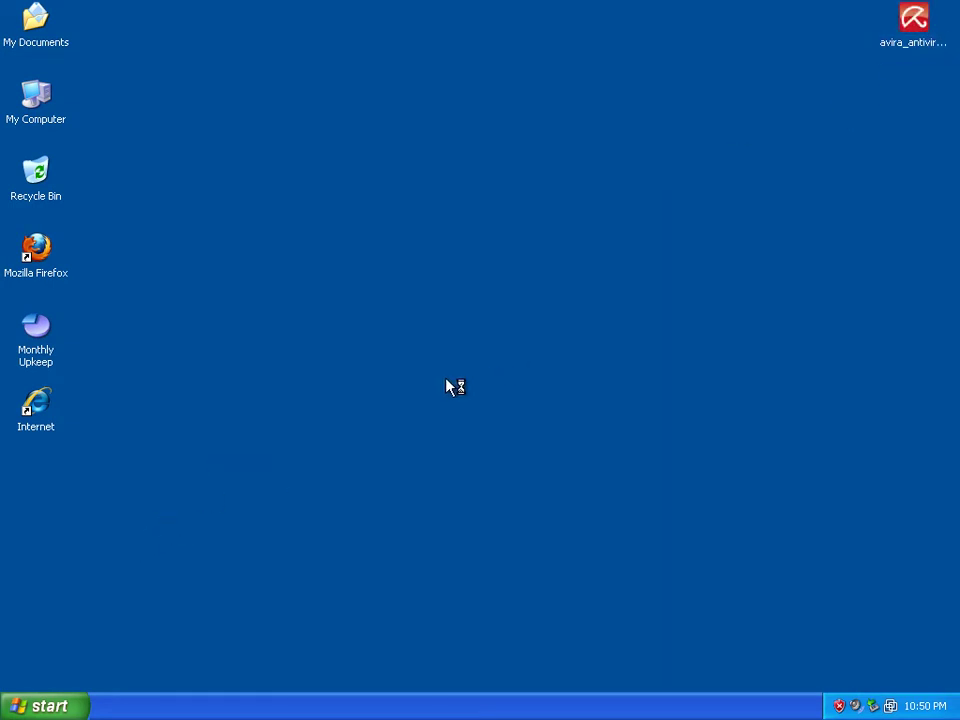
{"action": "left_click", "coordinate": [572, 514]}
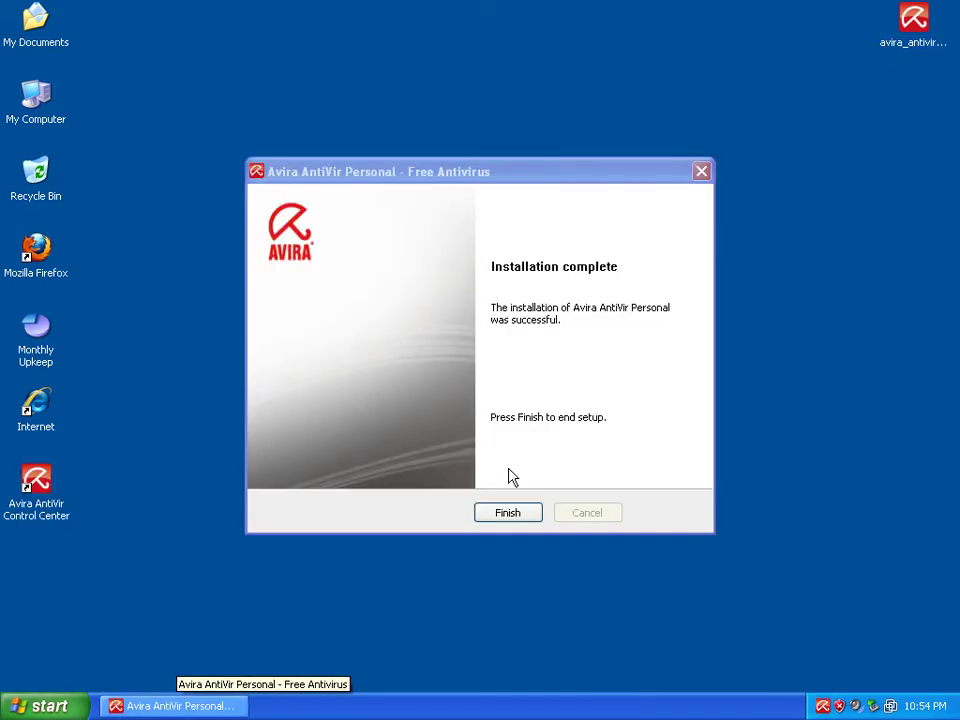
{"action": "left_click", "coordinate": [507, 513]}
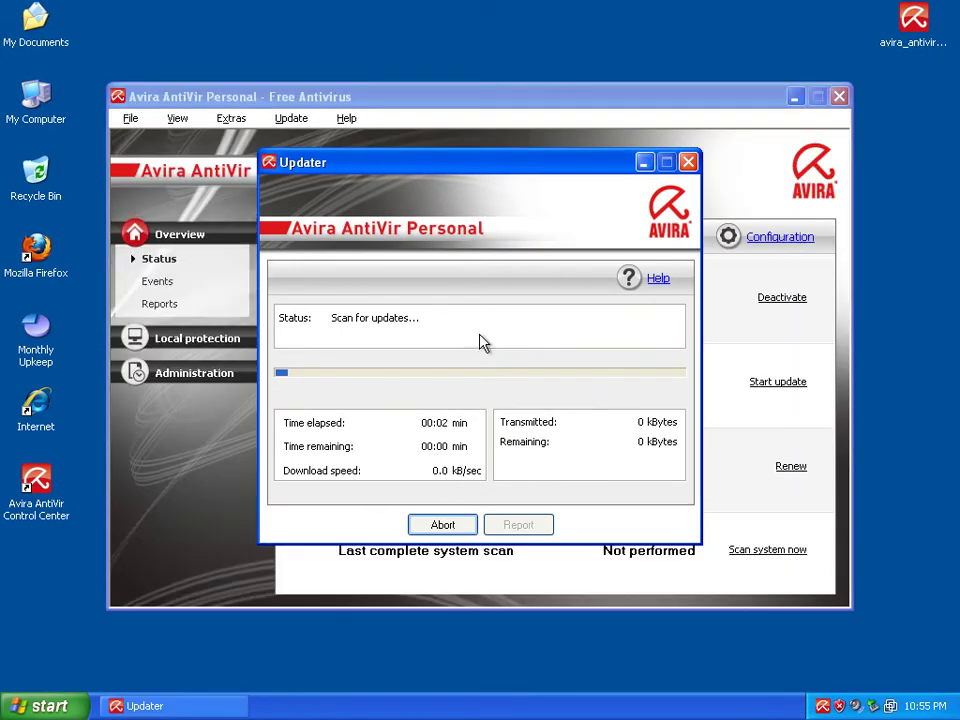
Open Windows Task Manager and sort the running processes by image name.
{"action": "right_click", "coordinate": [496, 703]}
{"action": "left_click", "coordinate": [546, 650]}
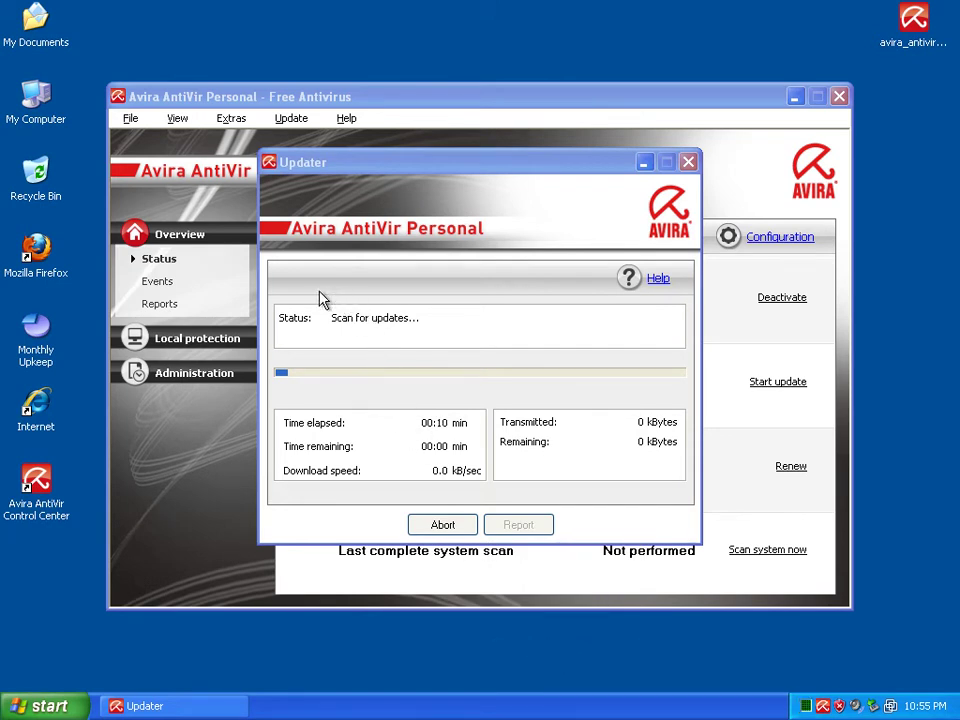
{"action": "left_click", "coordinate": [122, 71]}
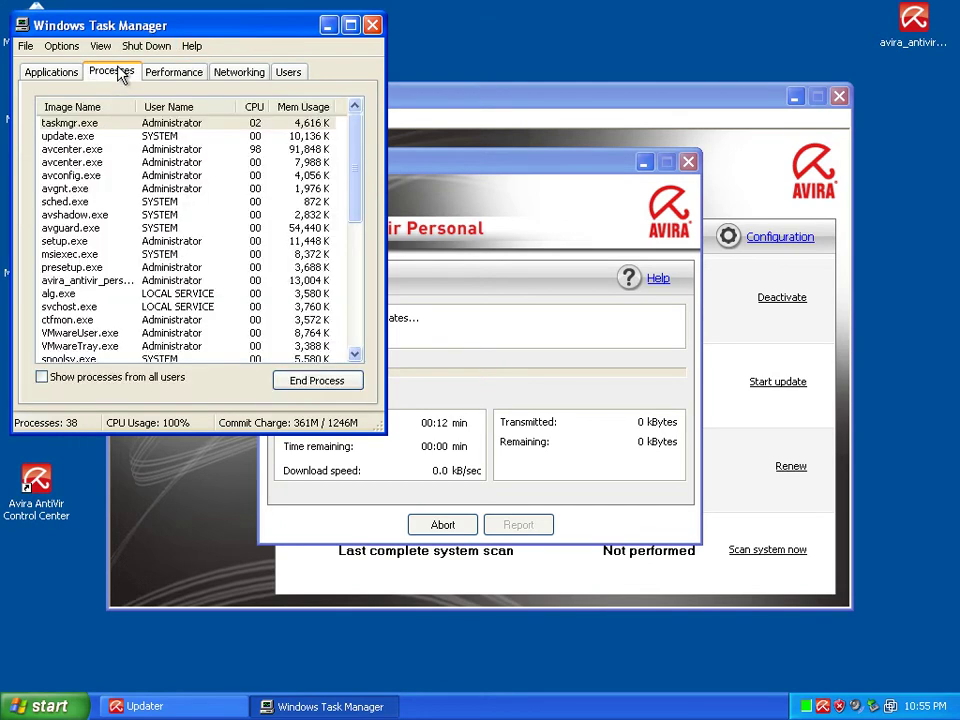
{"action": "left_click", "coordinate": [92, 107]}
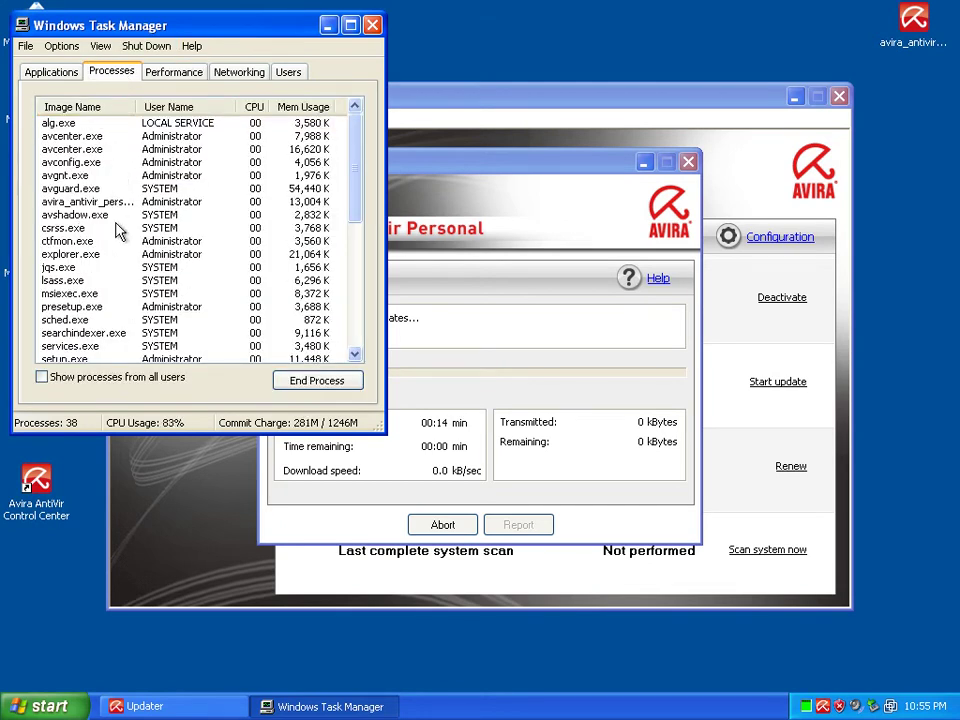
Examine the memory usage of the Avira processes from avcenter.exe to avshadow.exe, and minimize Task Manager.
{"action": "left_click", "coordinate": [94, 136]}
{"action": "left_click", "coordinate": [82, 150]}
{"action": "left_click", "coordinate": [75, 163]}
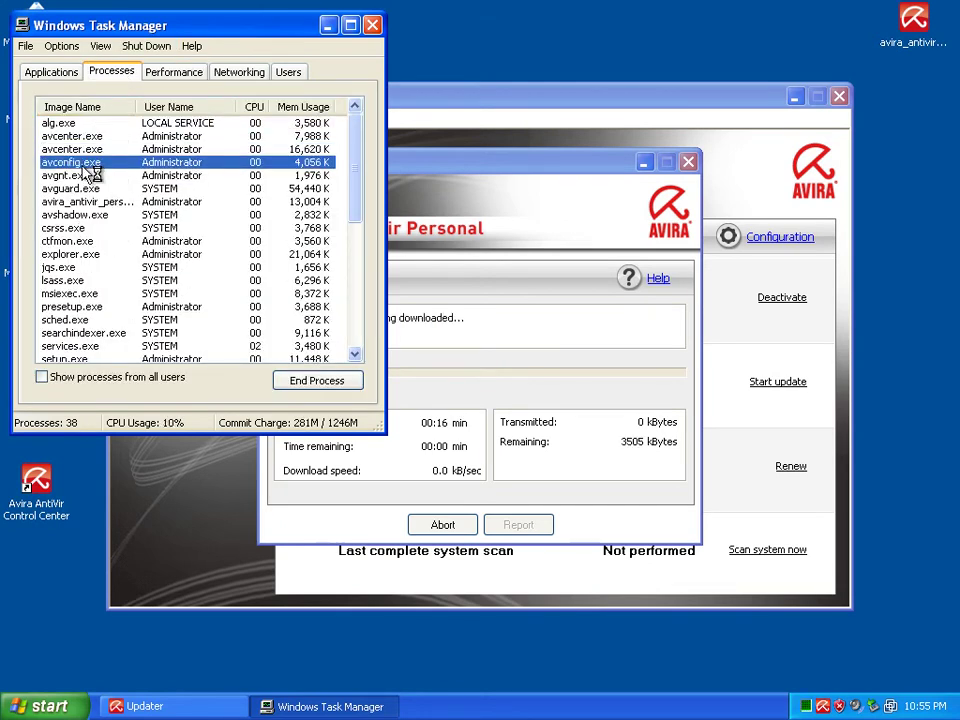
{"action": "left_click", "coordinate": [72, 176]}
{"action": "left_click", "coordinate": [93, 189]}
{"action": "left_click", "coordinate": [99, 202]}
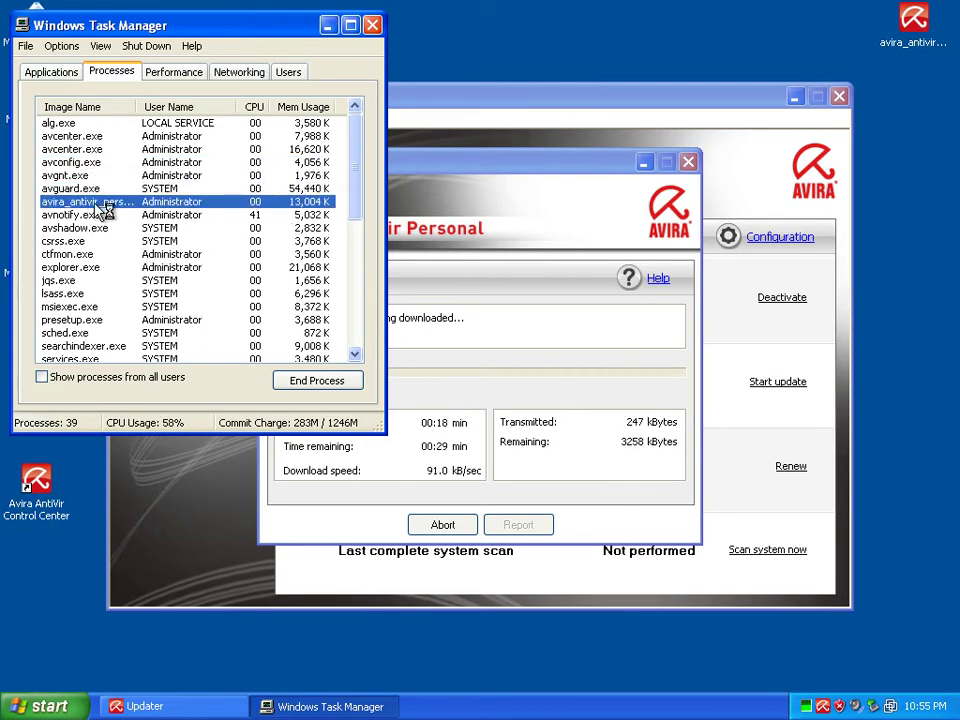
{"action": "left_click", "coordinate": [104, 215]}
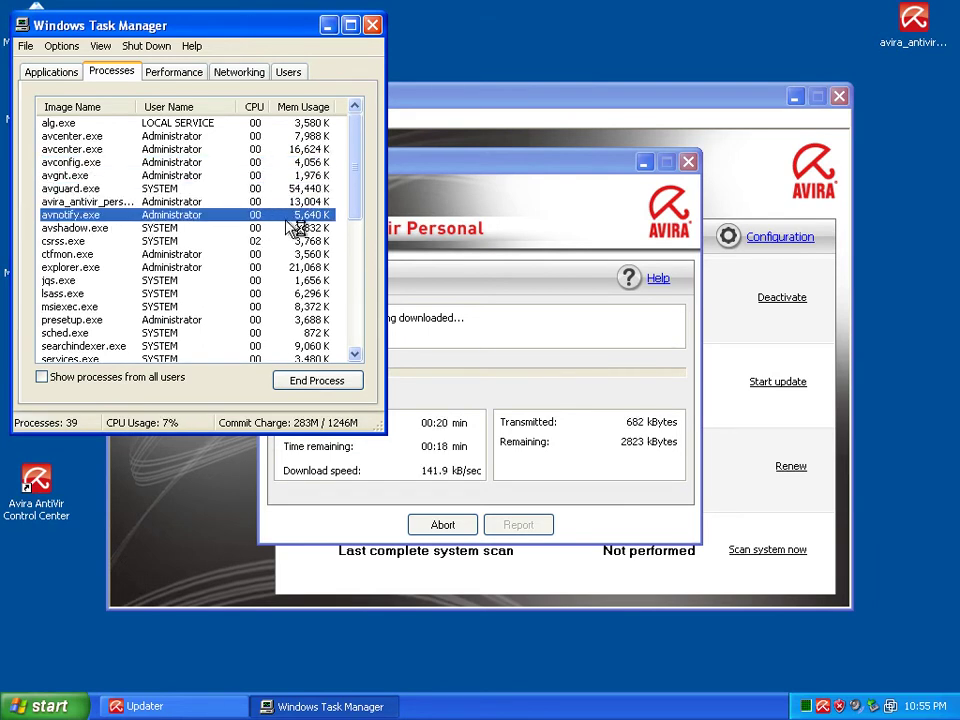
{"action": "left_click", "coordinate": [100, 229]}
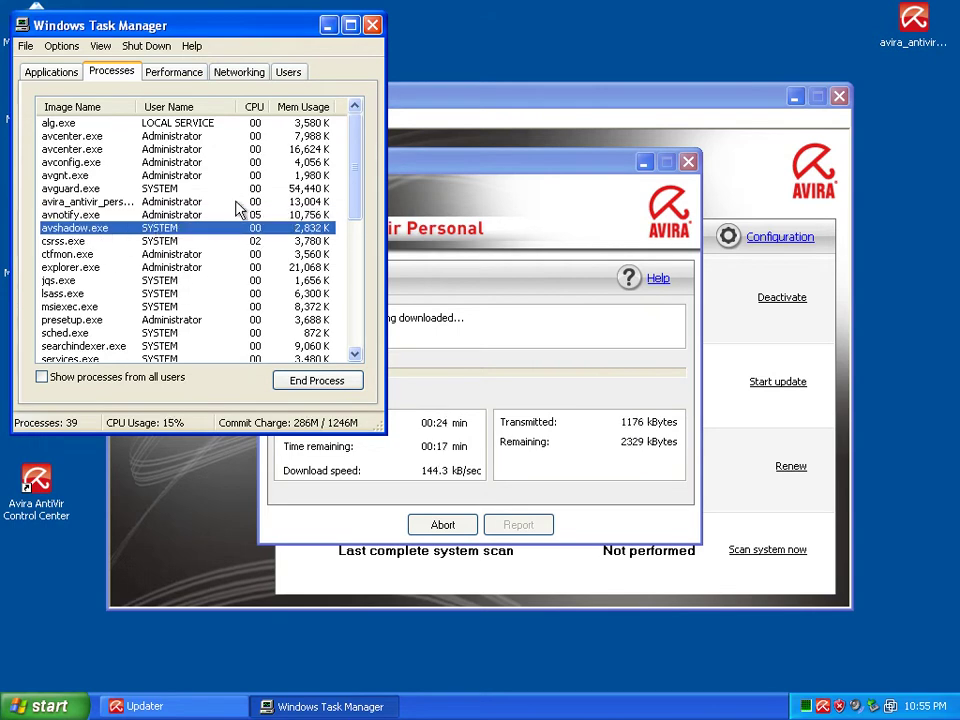
{"action": "left_click", "coordinate": [328, 25]}
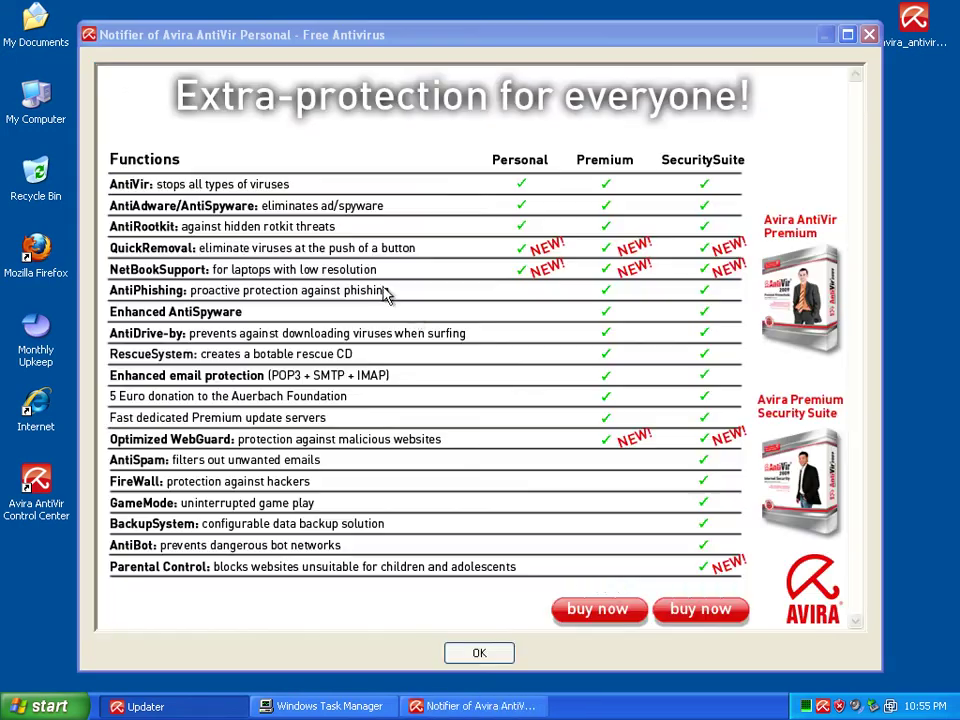
Dismiss the Avira notifier advertisement and close the completed updater.
{"action": "left_click", "coordinate": [499, 653]}
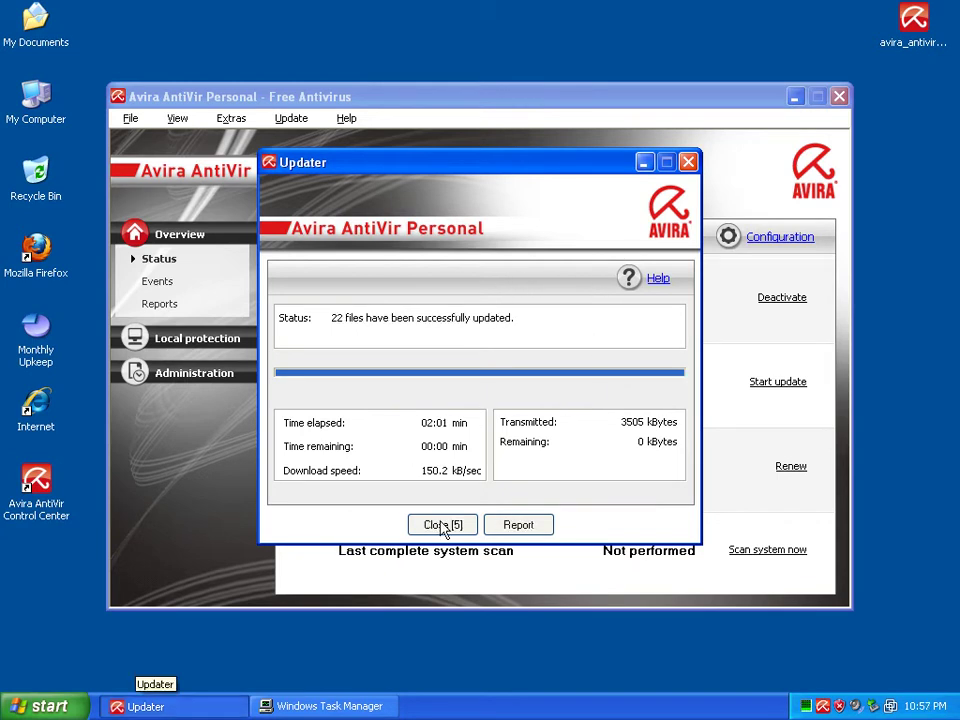
{"action": "left_click", "coordinate": [443, 525]}
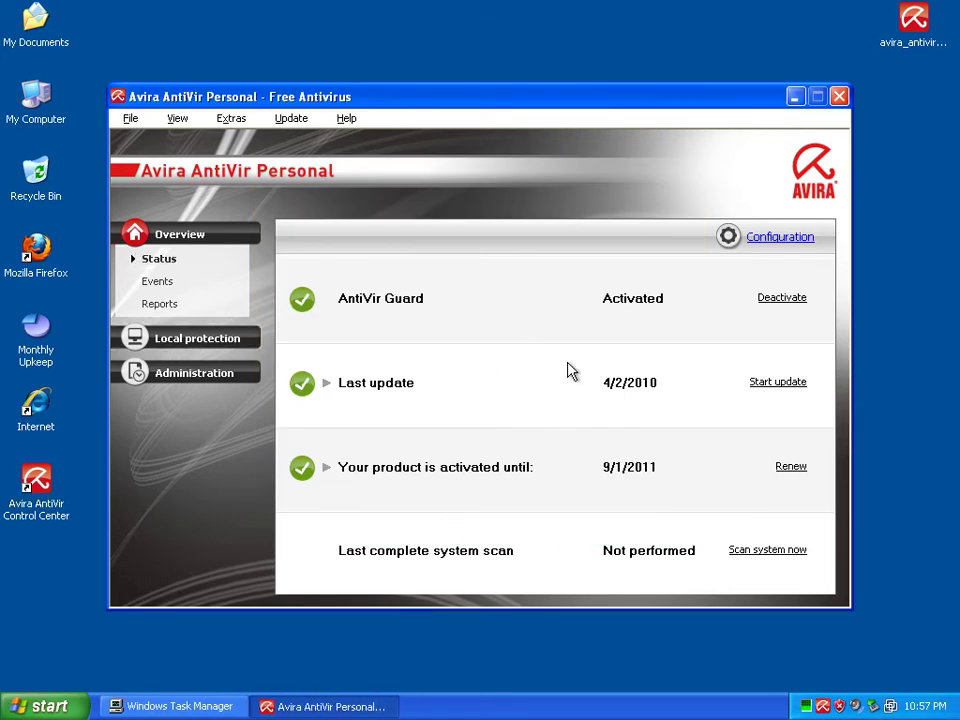
Start an update from the Avira control center and abort the updater.
{"action": "left_click", "coordinate": [172, 118]}
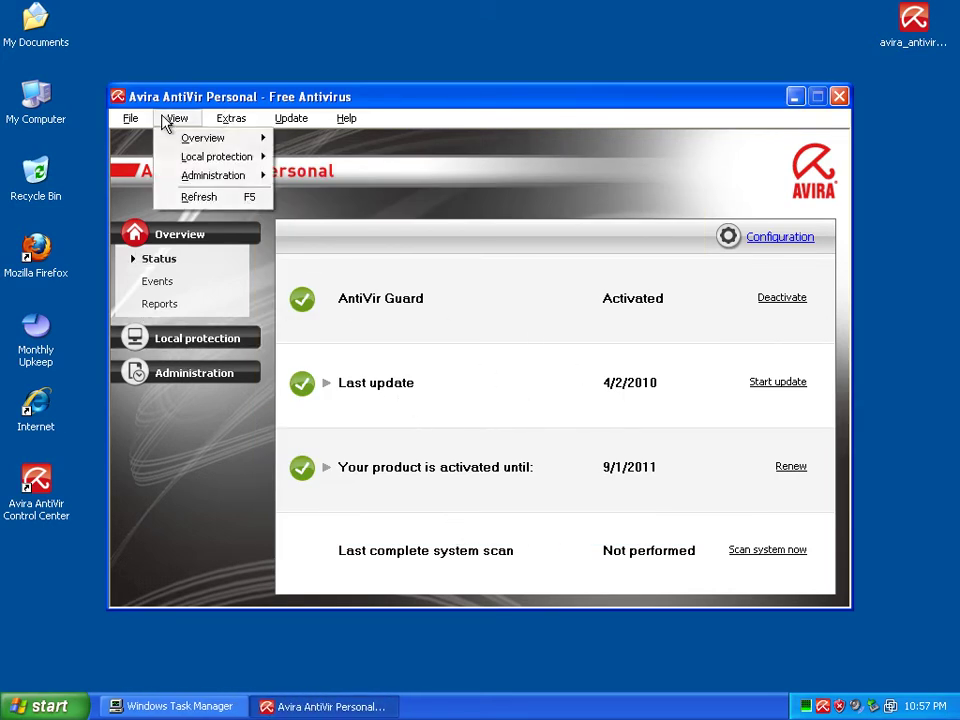
{"action": "mouse_move", "coordinate": [143, 122]}
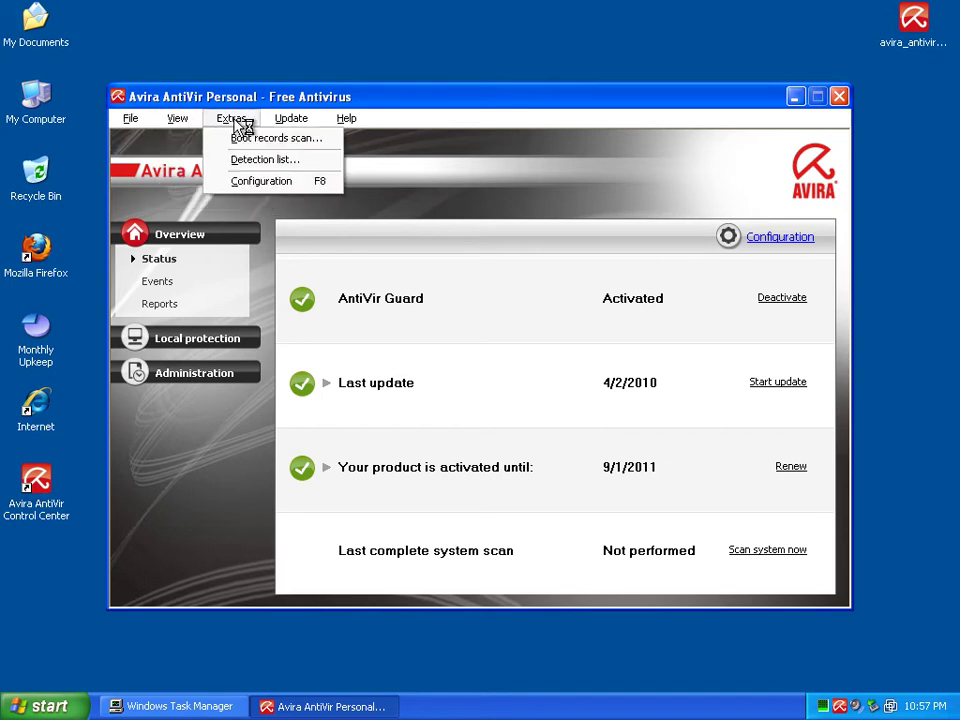
{"action": "left_click", "coordinate": [236, 137]}
{"action": "left_click", "coordinate": [265, 118]}
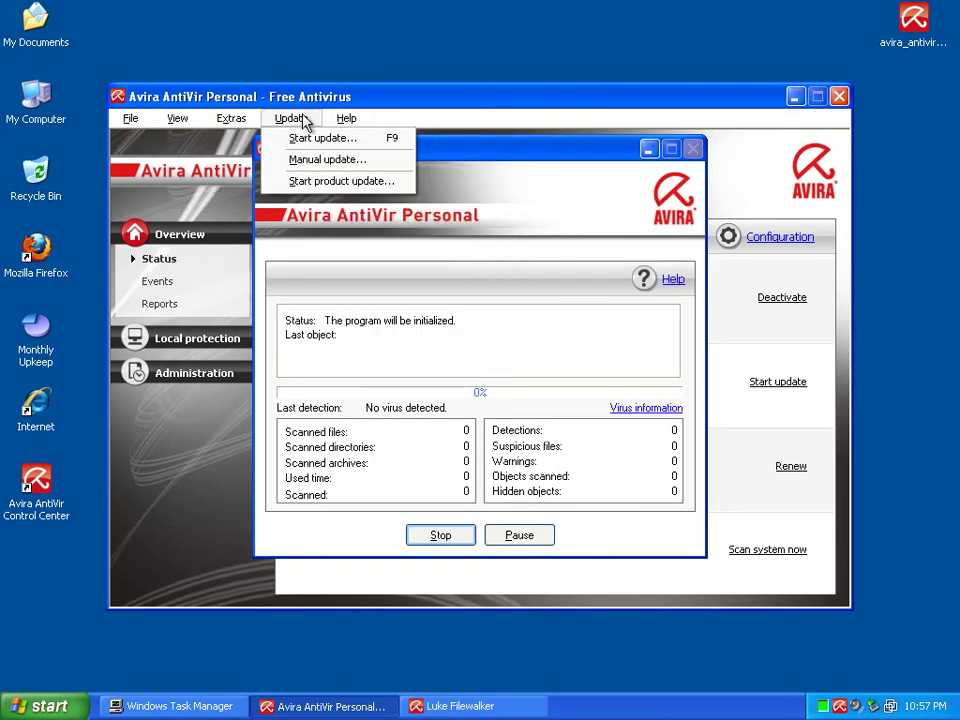
{"action": "left_click", "coordinate": [305, 142]}
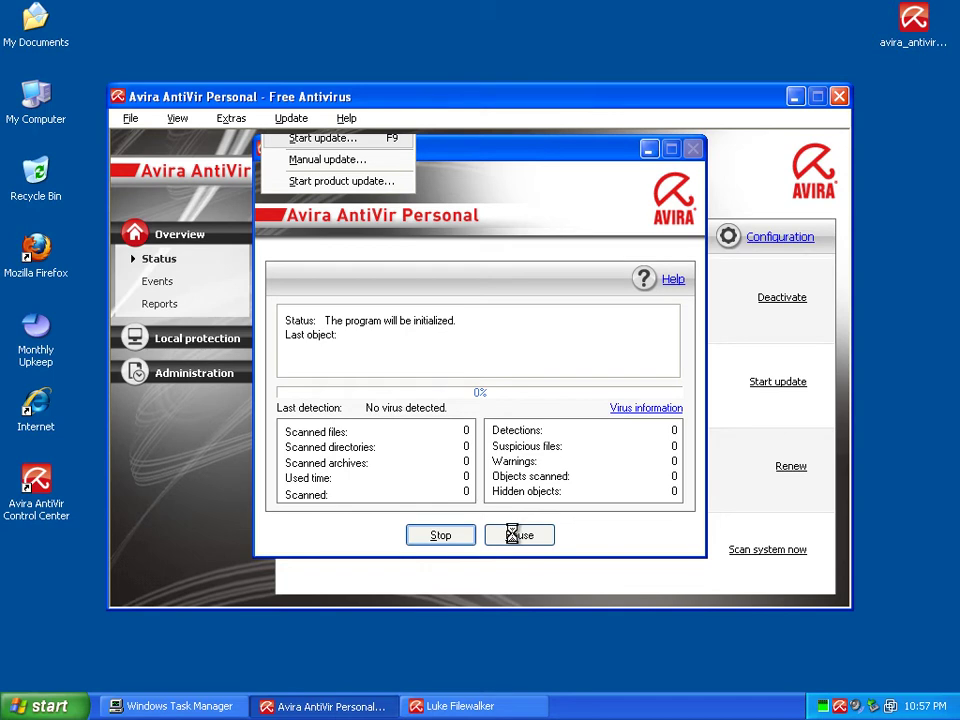
{"action": "left_click", "coordinate": [451, 538]}
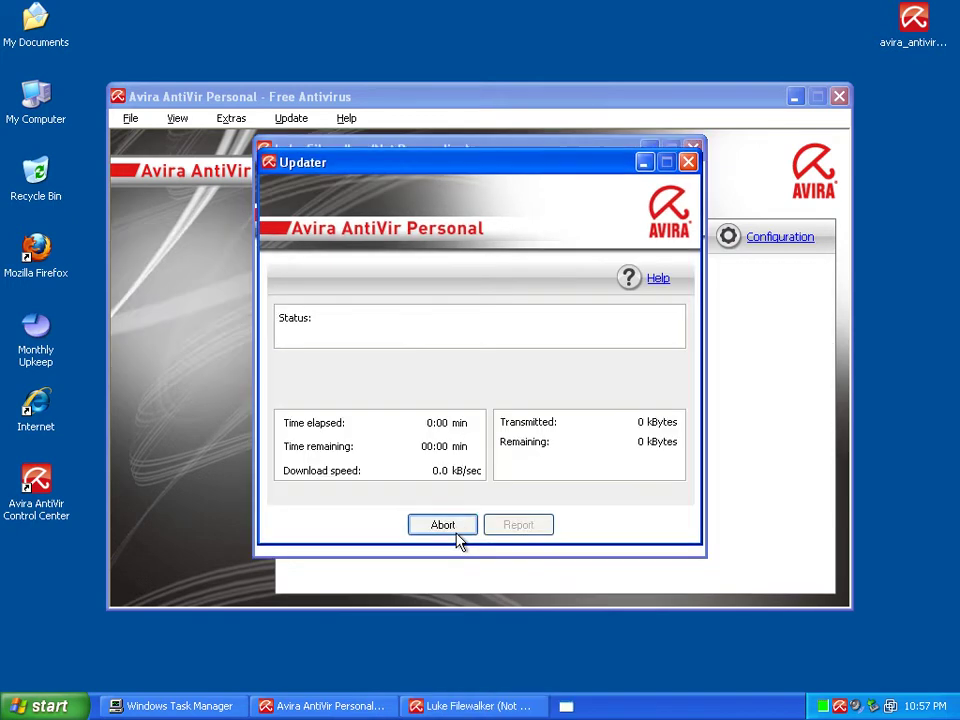
{"action": "left_click", "coordinate": [461, 532]}
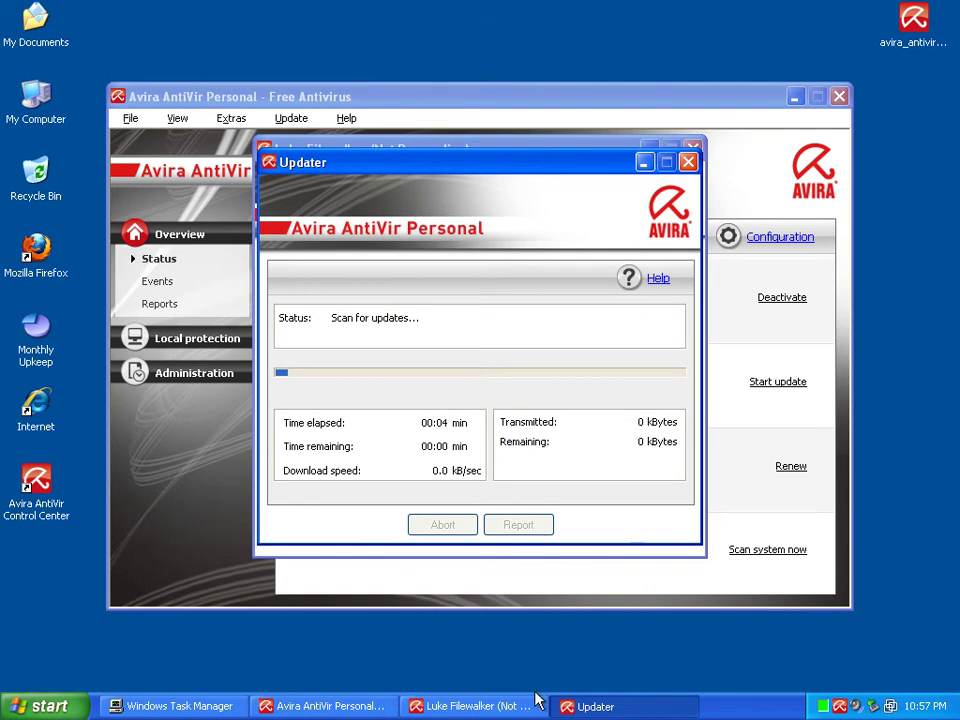
{"action": "left_click", "coordinate": [456, 525]}
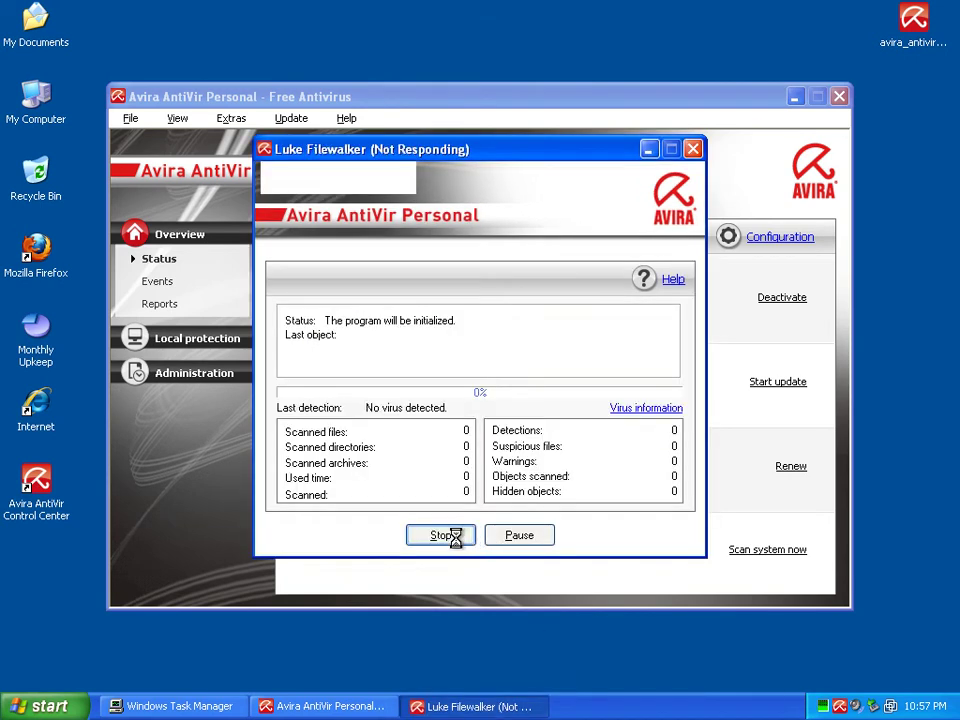
Check the Luke Filewalker scan, start a product update and abort it.
{"action": "left_click", "coordinate": [355, 705]}
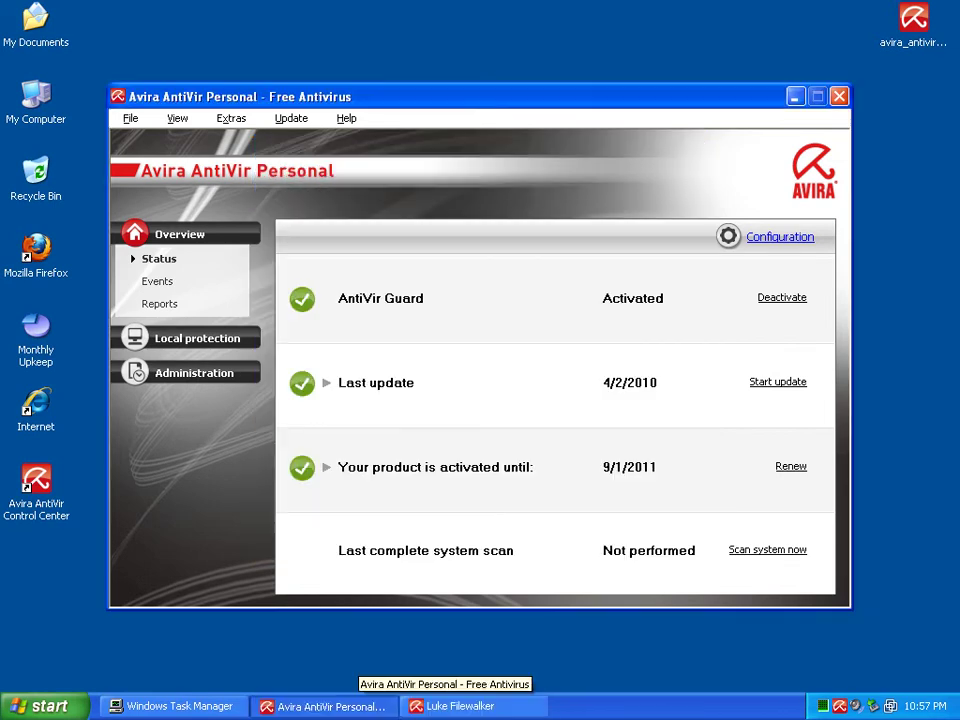
{"action": "left_click", "coordinate": [458, 698]}
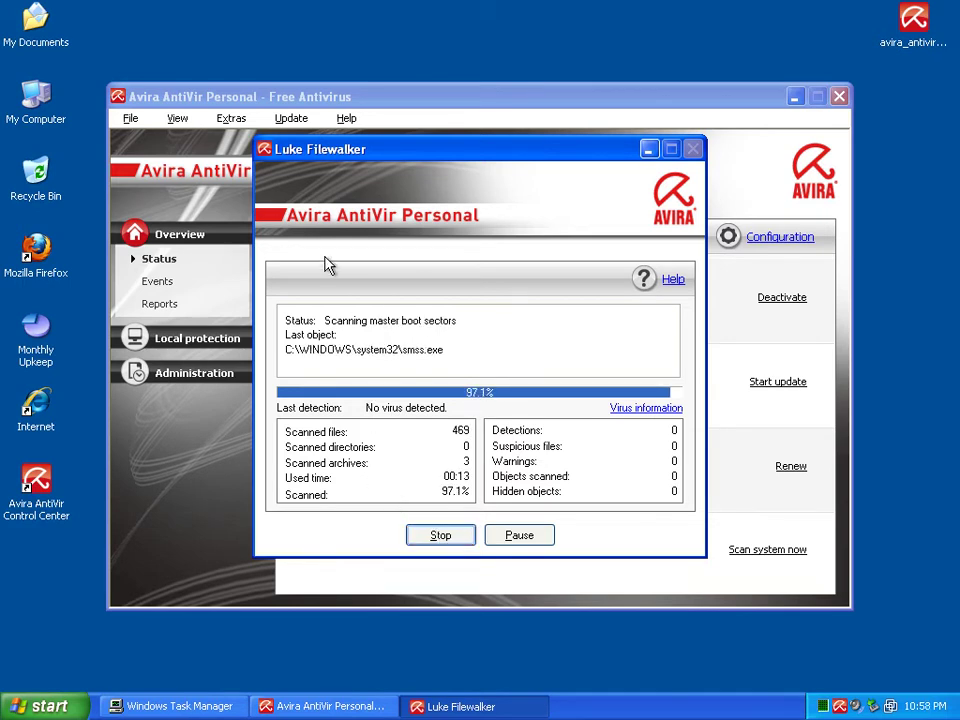
{"action": "left_click", "coordinate": [289, 118]}
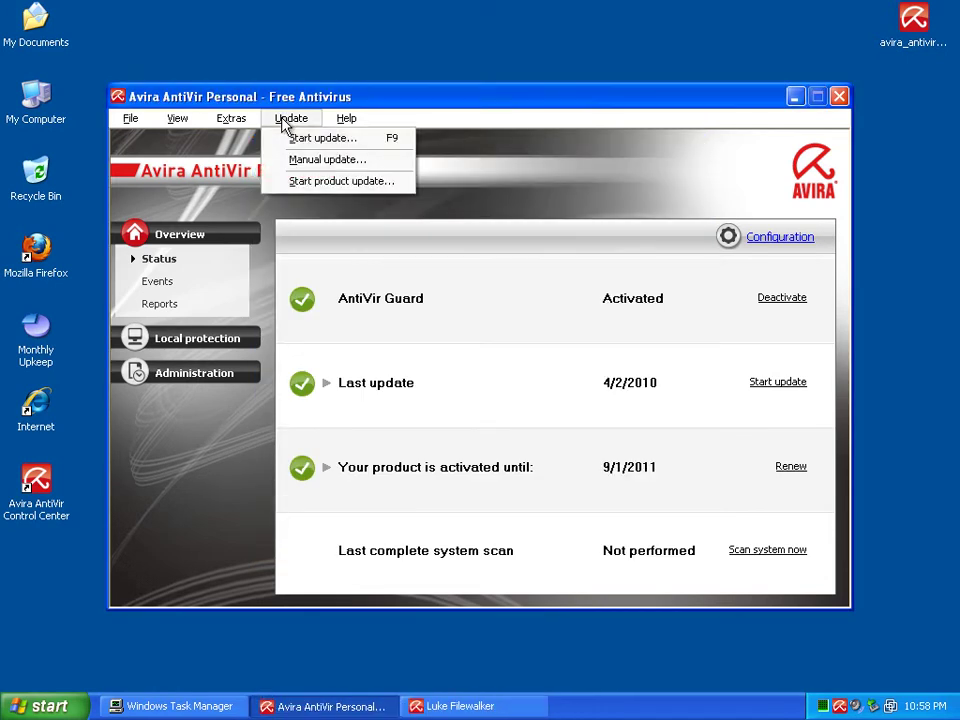
{"action": "left_click", "coordinate": [360, 184]}
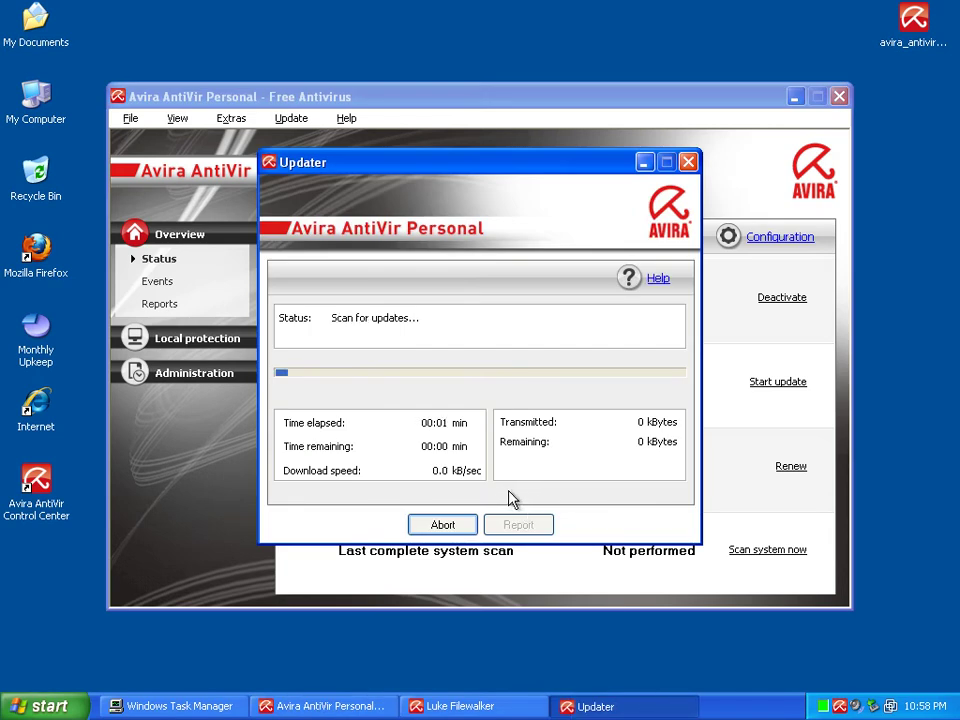
{"action": "left_click", "coordinate": [446, 527]}
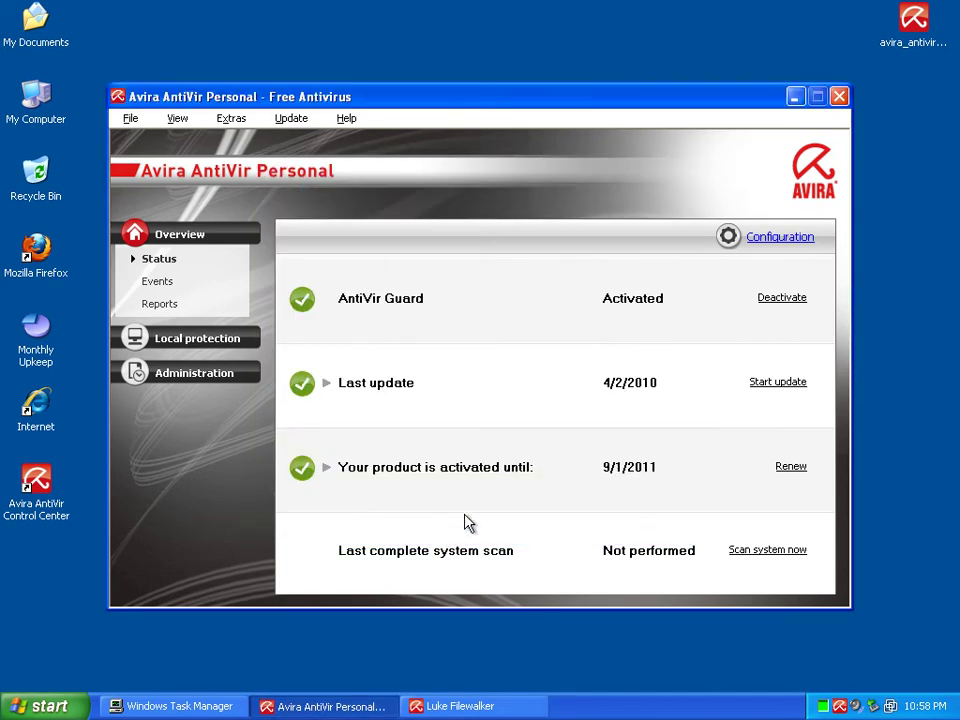
Stop the Luke Filewalker scan and close its summary along with the Avira control center.
{"action": "left_click", "coordinate": [443, 710]}
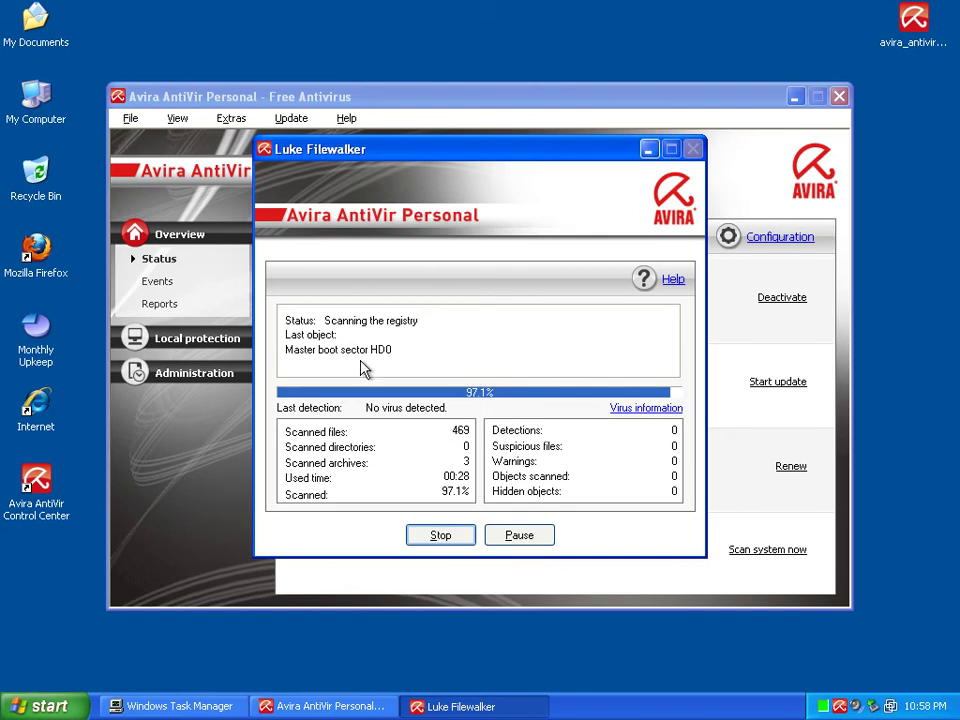
{"action": "left_click", "coordinate": [445, 541]}
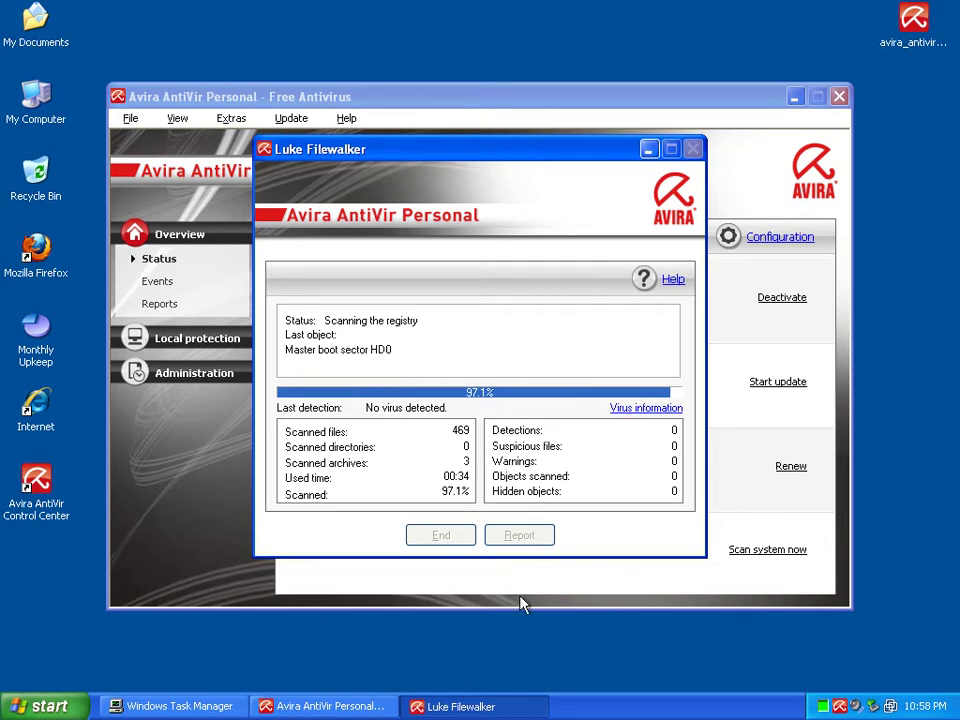
{"action": "left_click", "coordinate": [175, 706]}
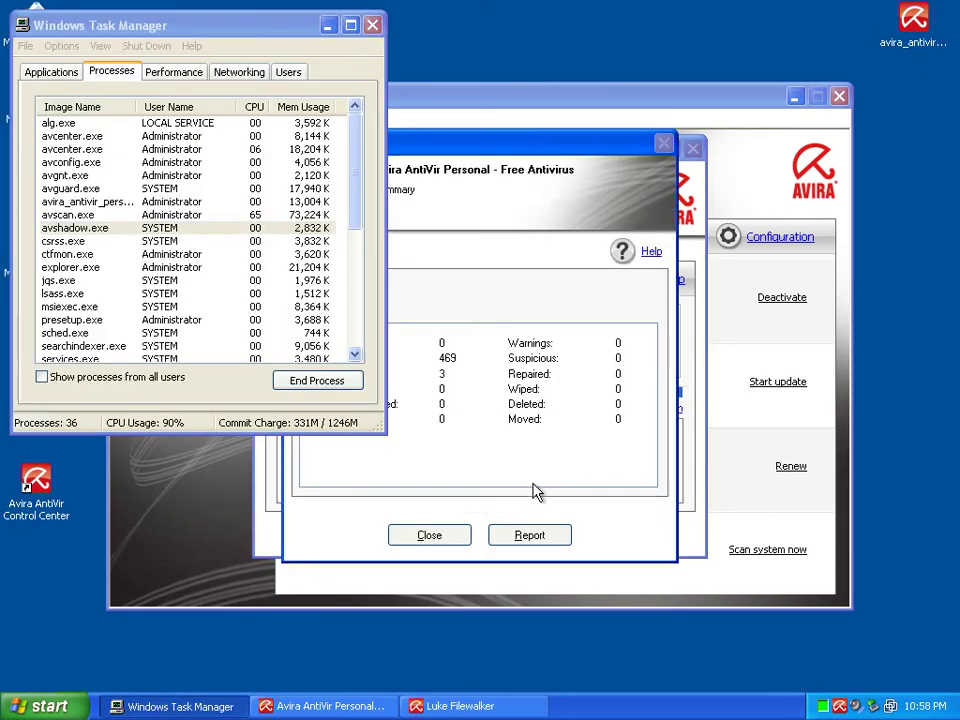
{"action": "left_click", "coordinate": [442, 541]}
{"action": "left_click", "coordinate": [442, 537]}
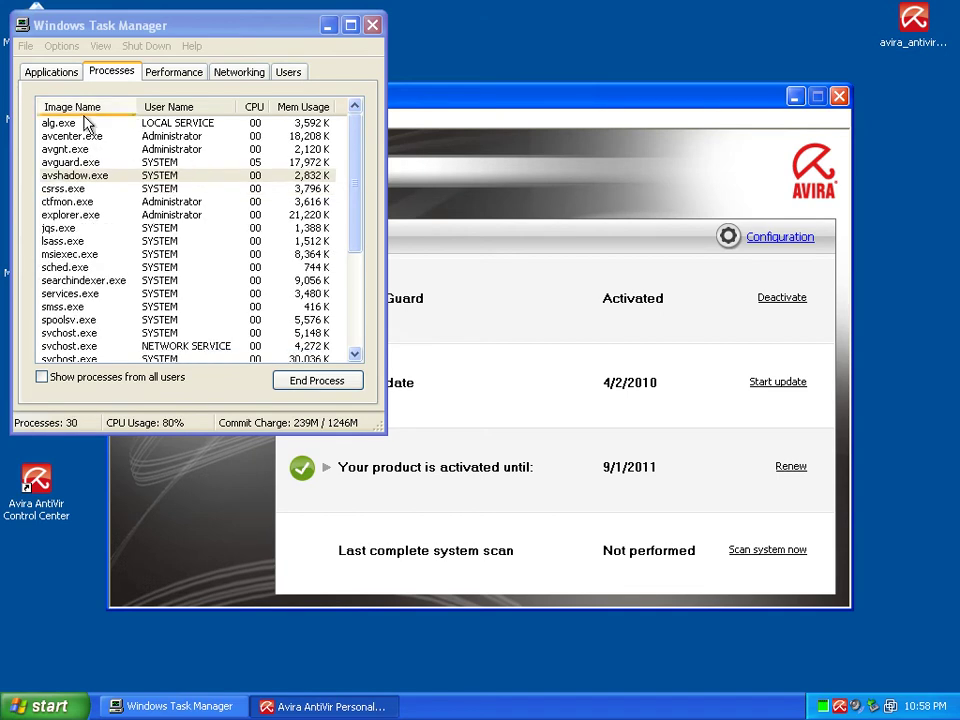
{"action": "left_click", "coordinate": [839, 94]}
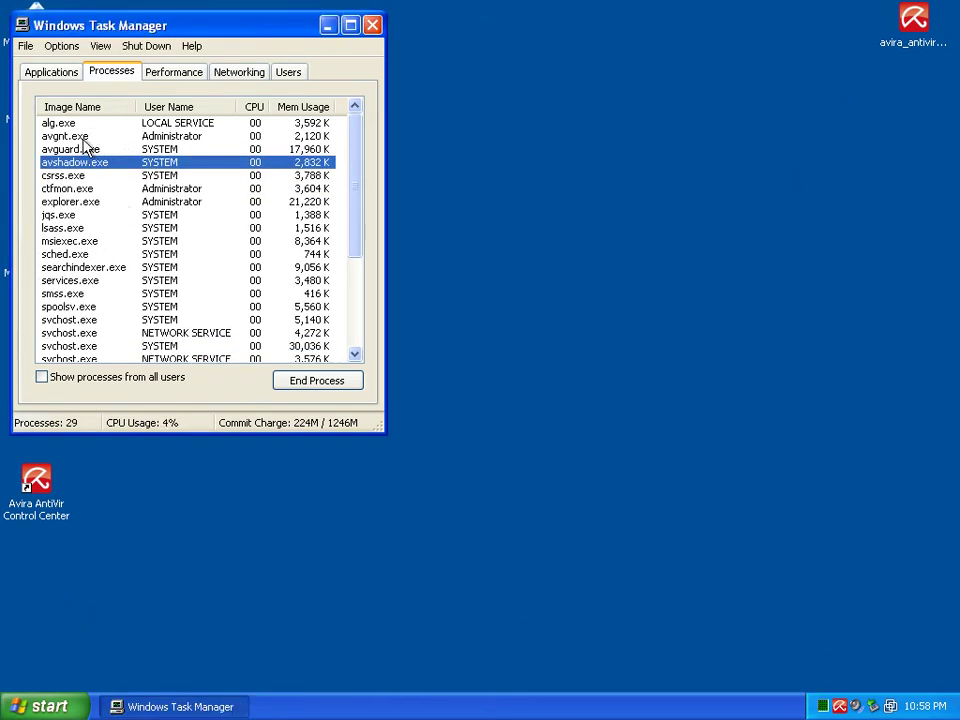
Examine the memory usage of avgnt.exe, avguard.exe and avshadow.exe and look through the remaining processes in Task Manager.
{"action": "left_click", "coordinate": [84, 139]}
{"action": "left_click", "coordinate": [280, 150]}
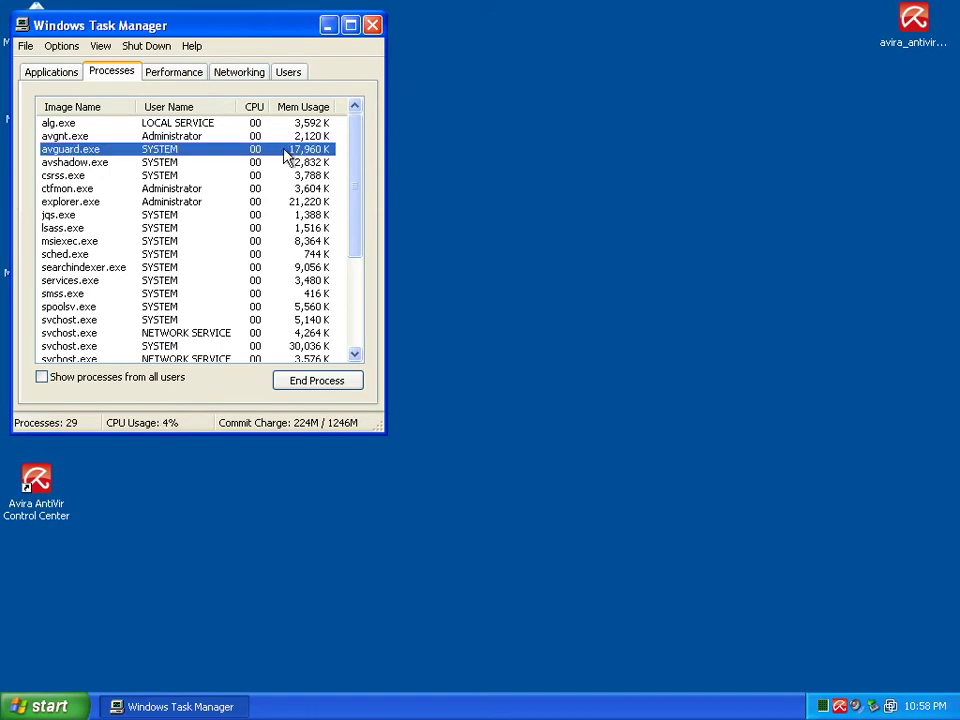
{"action": "left_click", "coordinate": [88, 140]}
{"action": "left_click", "coordinate": [88, 151]}
{"action": "left_click", "coordinate": [82, 162]}
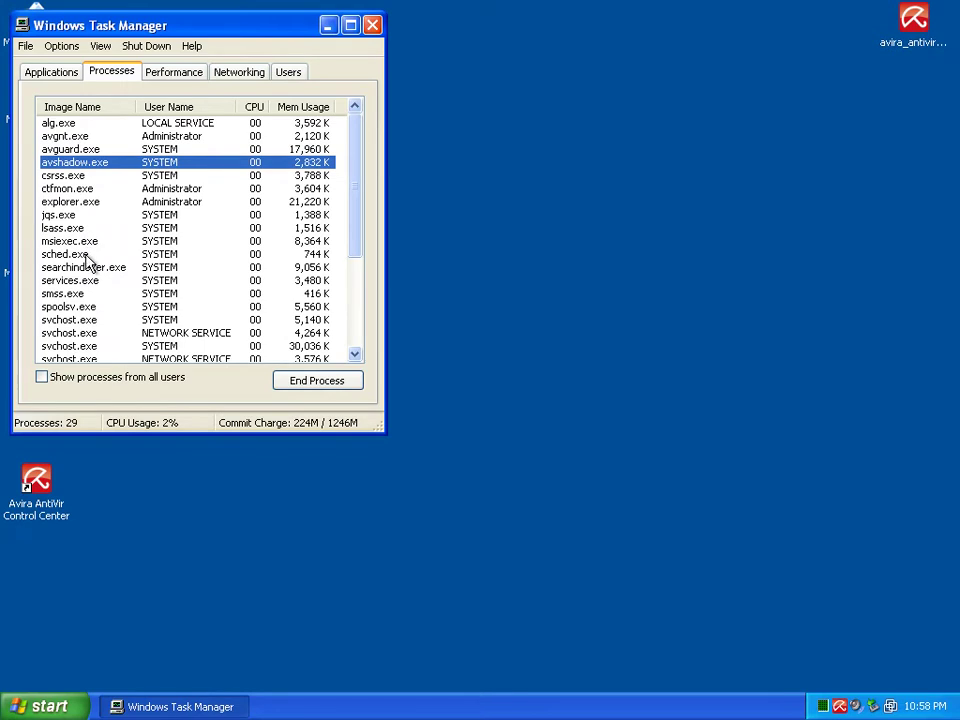
{"action": "scroll", "coordinate": [88, 262], "scroll_direction": "down", "scroll_amount": 1}
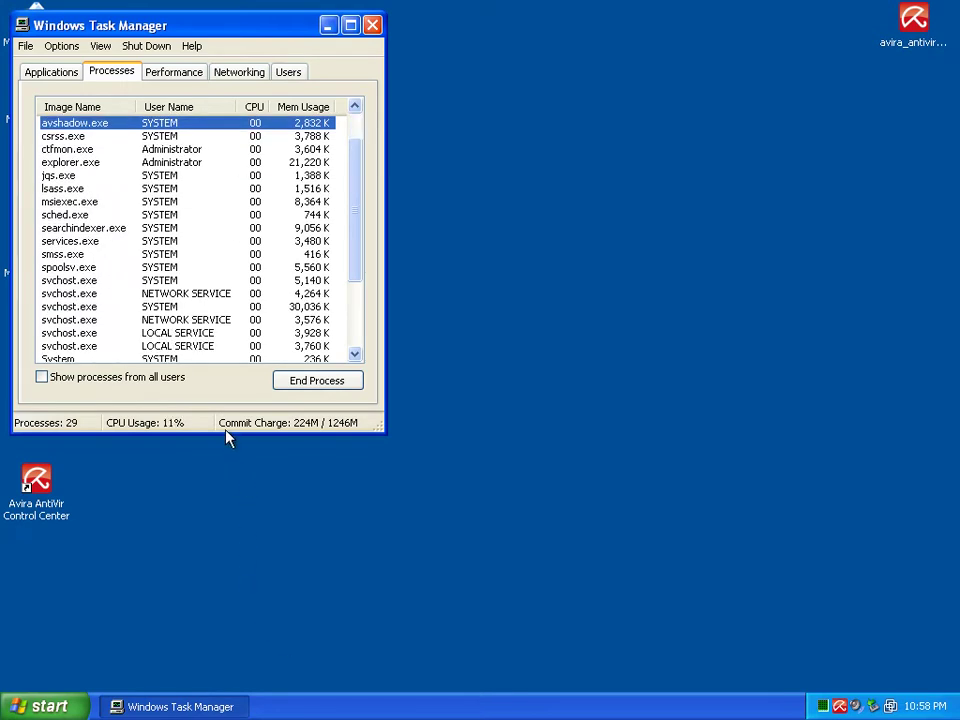
Enlarge the Task Manager window to show every process and examine the memory usage of sched.exe, avgnt.exe and avshadow.exe.
{"action": "left_click_drag", "start_coordinate": [216, 435], "coordinate": [221, 666]}
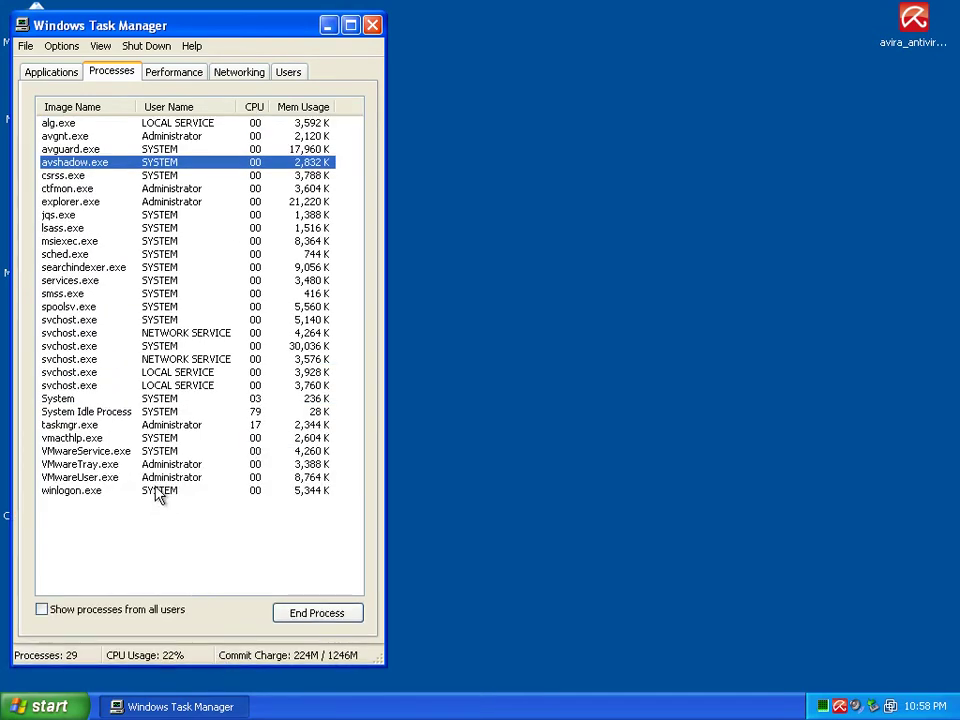
{"action": "left_click", "coordinate": [88, 253]}
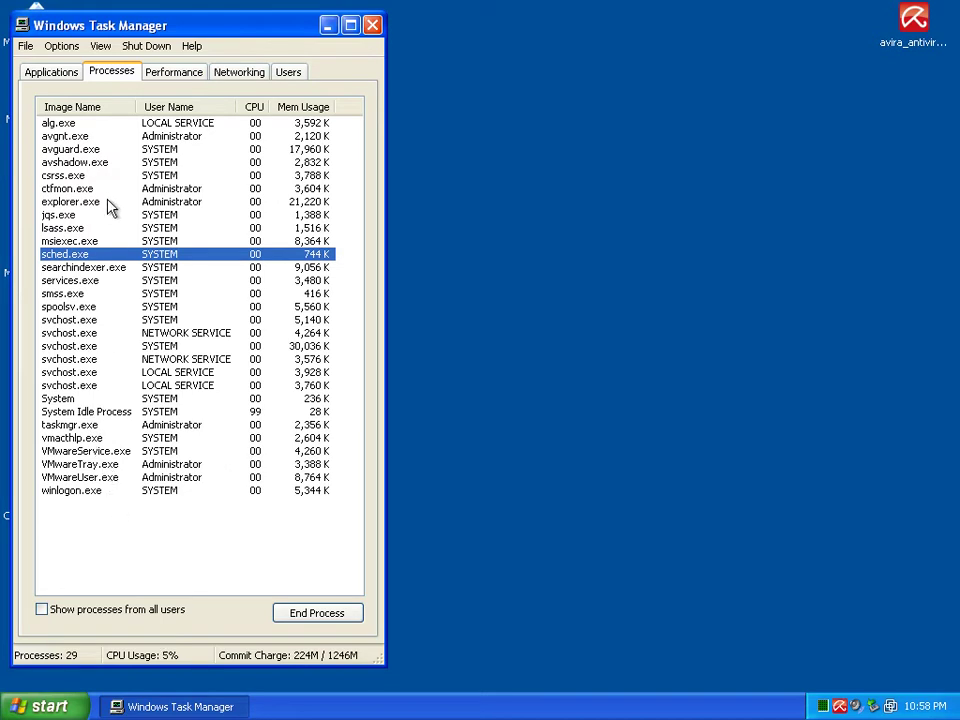
{"action": "left_click", "coordinate": [93, 136]}
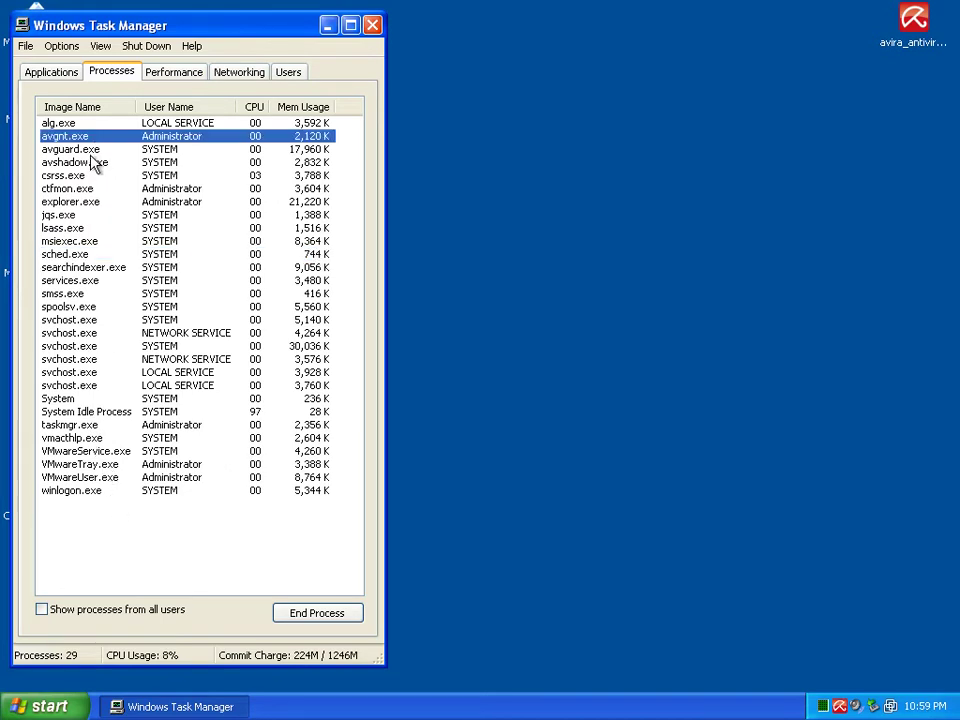
{"action": "left_click", "coordinate": [93, 162]}
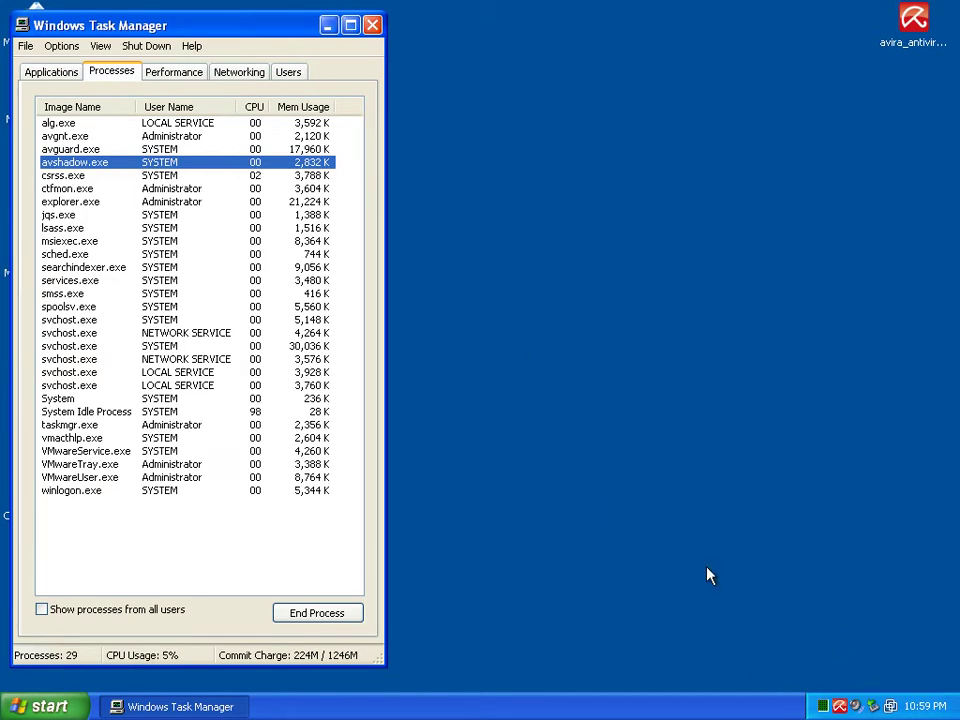
Open the Avira control center and examine the memory usage of avcenter.exe and the performance graphs in Task Manager.
{"action": "double_click", "coordinate": [840, 707]}
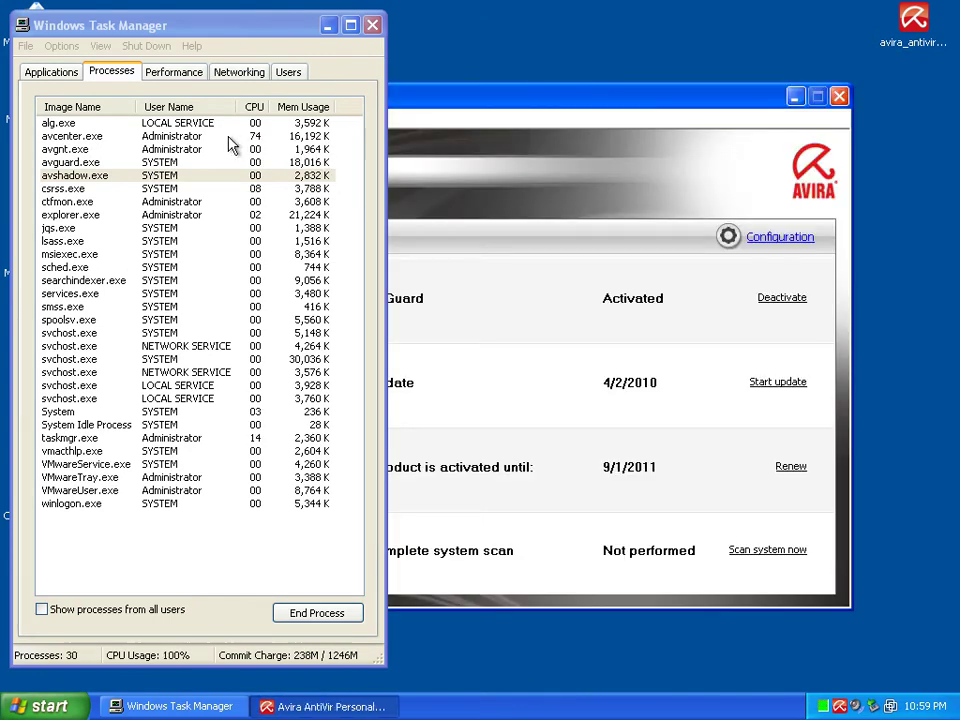
{"action": "left_click", "coordinate": [228, 140]}
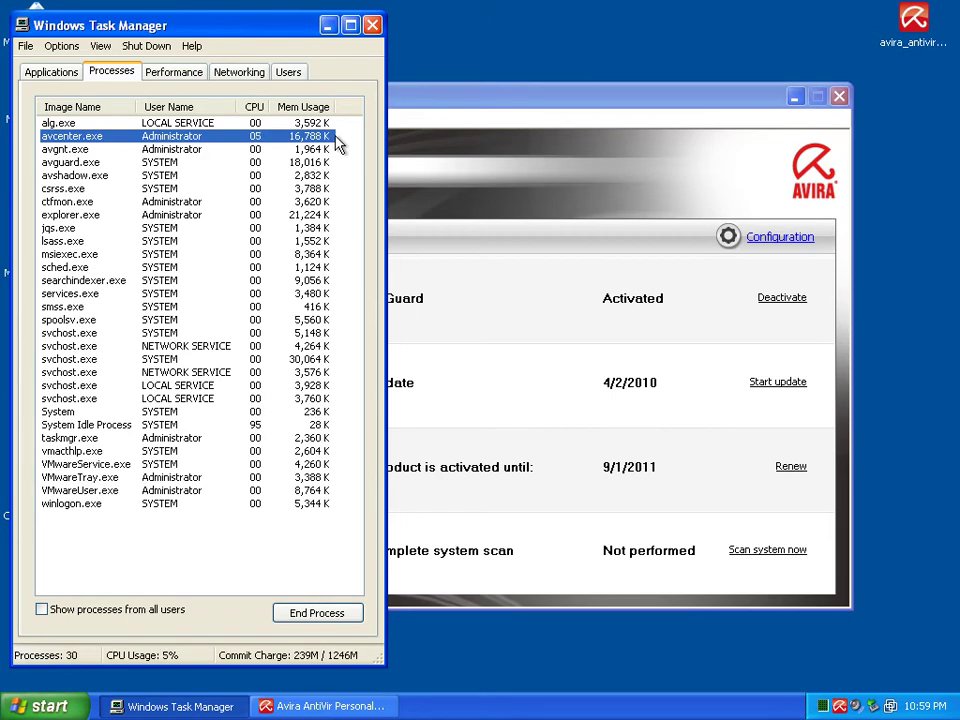
{"action": "left_click", "coordinate": [180, 72]}
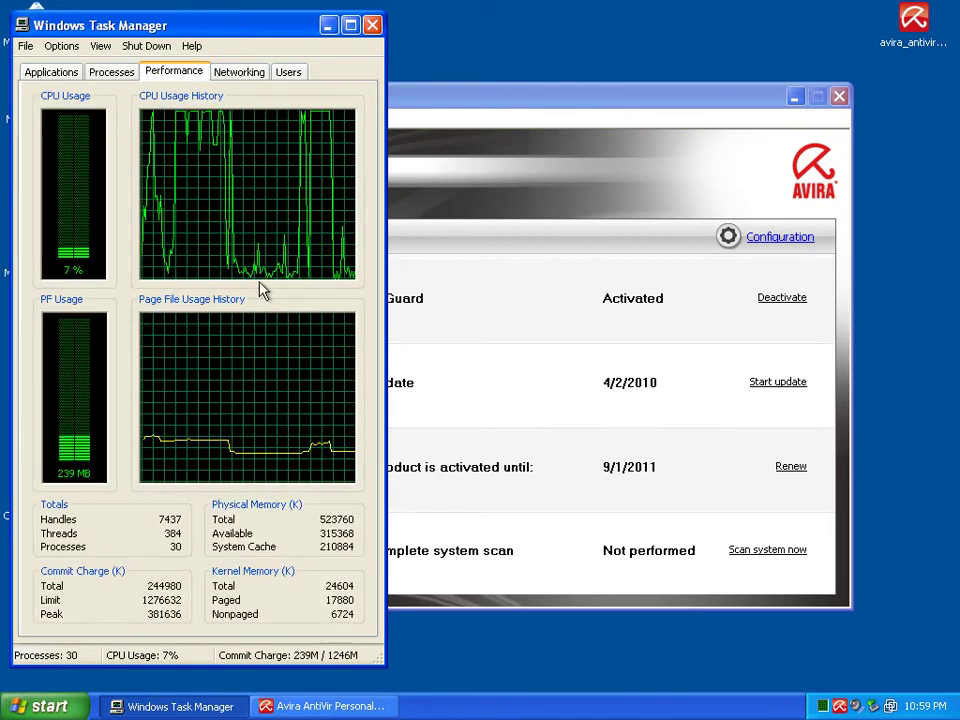
{"action": "left_click", "coordinate": [88, 76]}
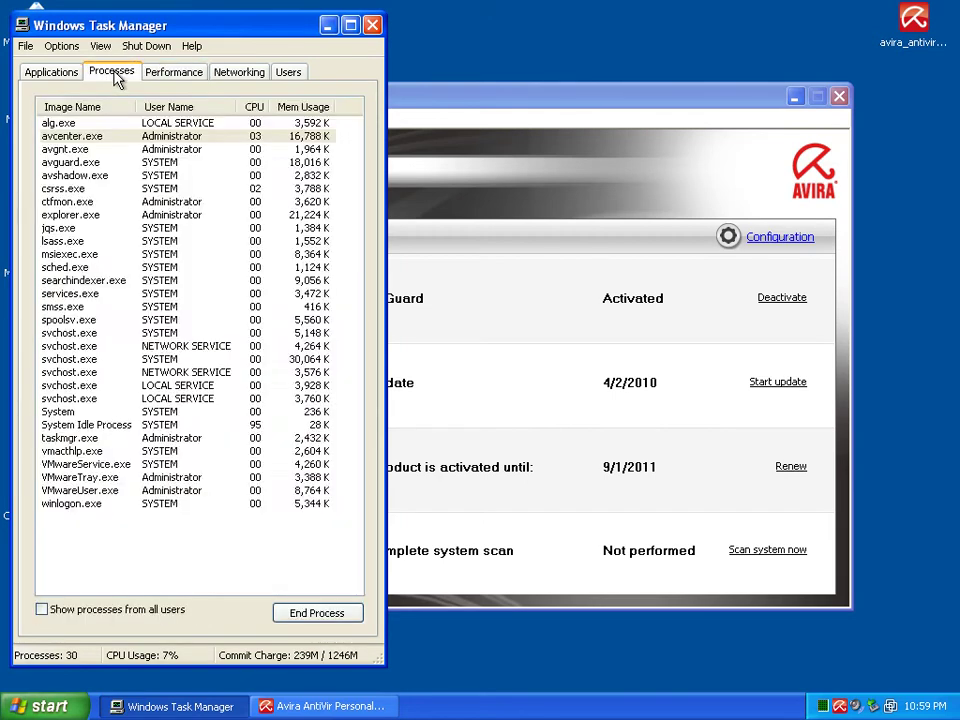
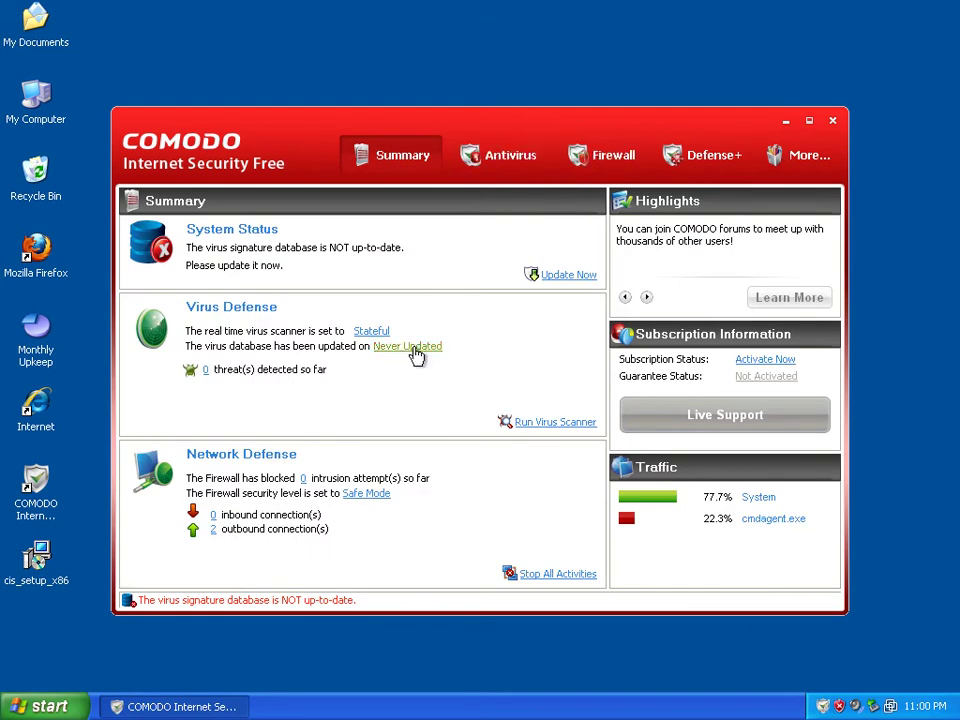
Start the virus signature database update from the COMODO Internet Security summary.
{"action": "left_click", "coordinate": [550, 274]}
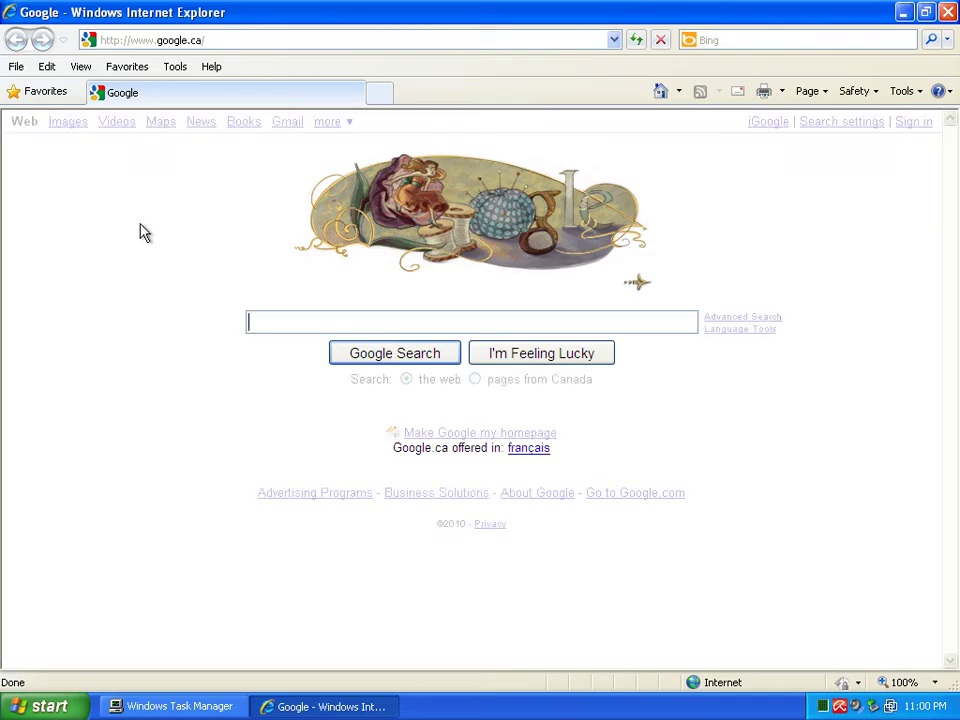
Open the Malware Domain List page from the Internet Explorer favorites and look over its listed domains.
{"action": "left_click", "coordinate": [127, 66]}
{"action": "left_click", "coordinate": [158, 213]}
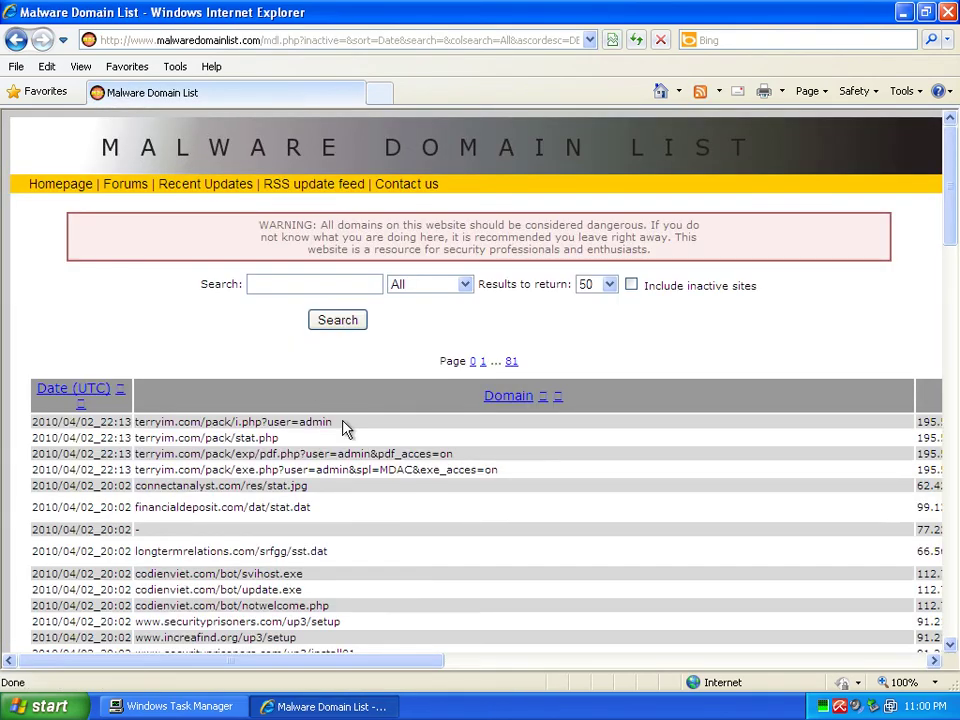
{"action": "left_click_drag", "start_coordinate": [332, 662], "coordinate": [311, 660]}
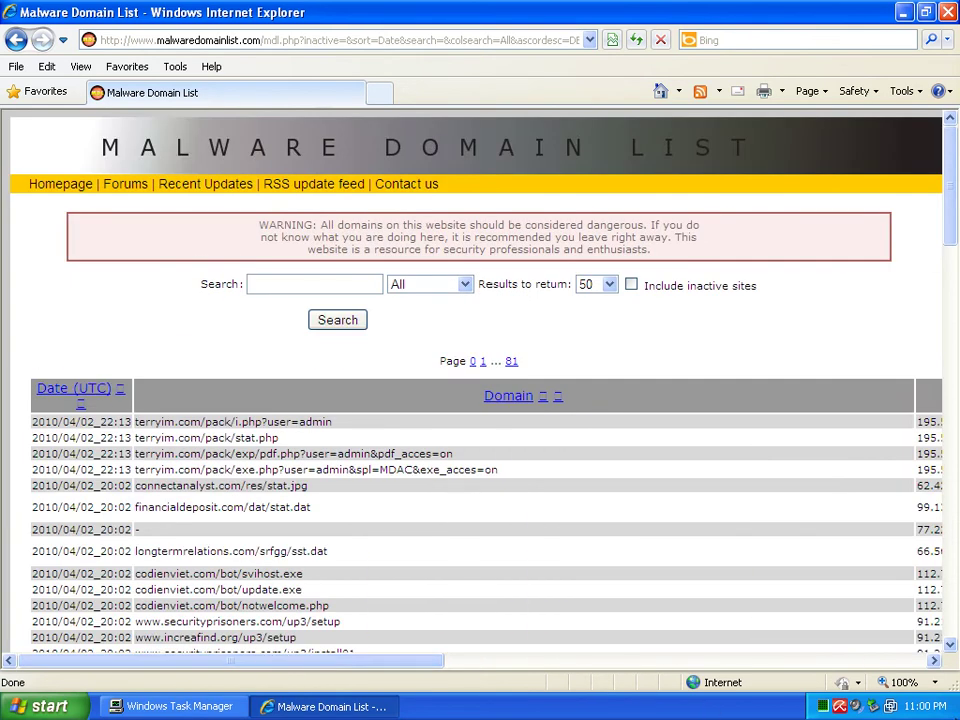
{"action": "left_click_drag", "start_coordinate": [357, 665], "coordinate": [214, 664]}
Load the listed address terryim.com/pack/exe.php?user=admin&spl=MDAC&exe_acces=on in a new tab and check the running processes in Task Manager.
{"action": "left_click_drag", "start_coordinate": [518, 476], "coordinate": [165, 475]}
{"action": "right_click", "coordinate": [215, 512]}
{"action": "left_click", "coordinate": [220, 502]}
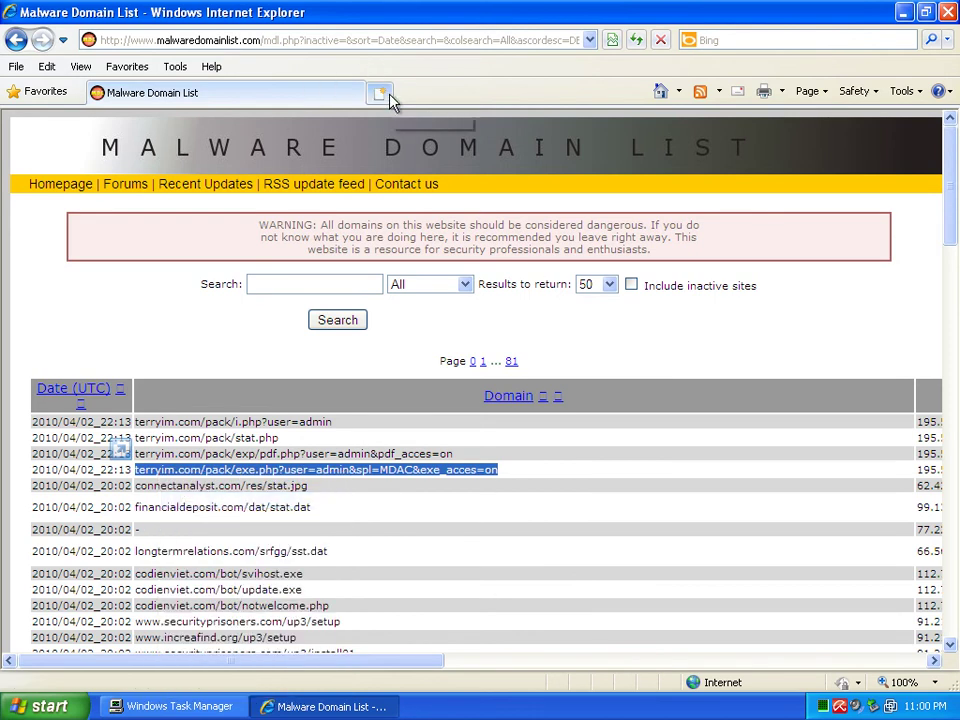
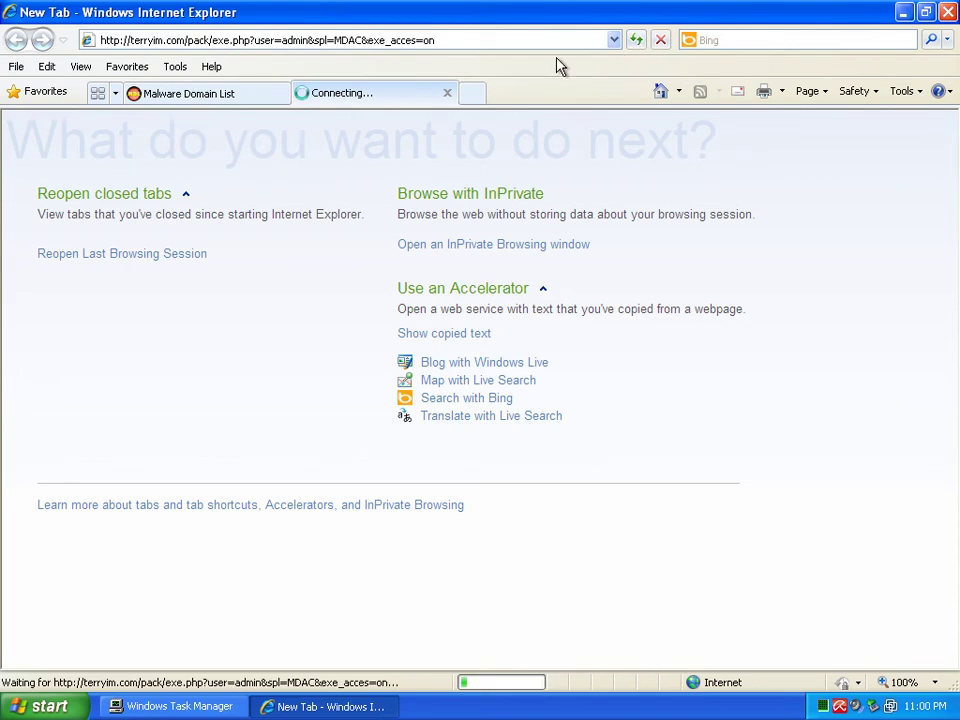
{"action": "left_click", "coordinate": [455, 369]}
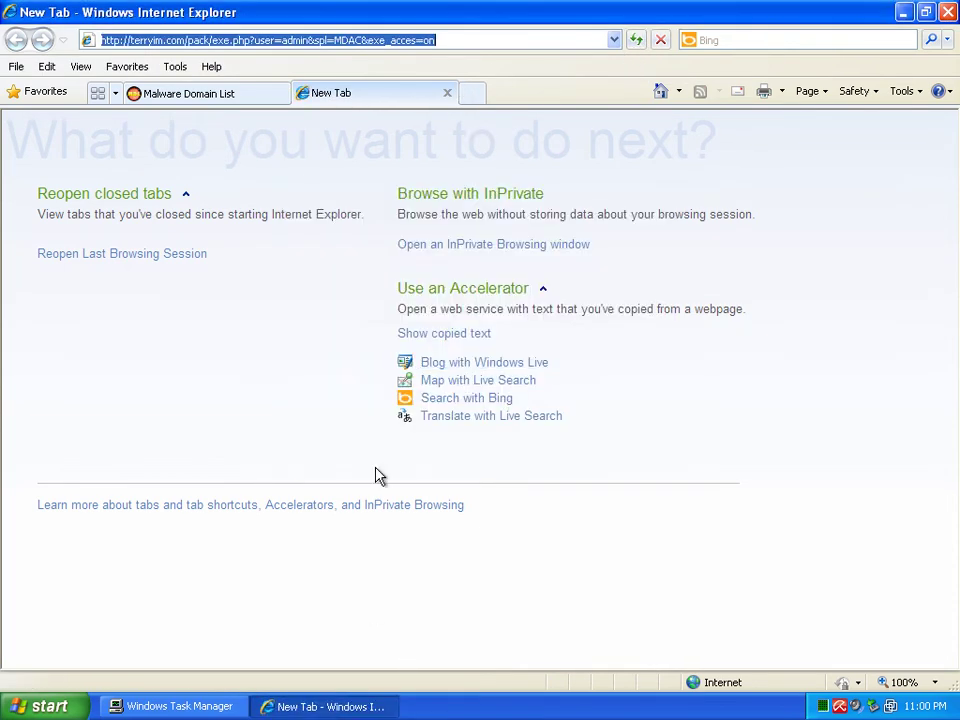
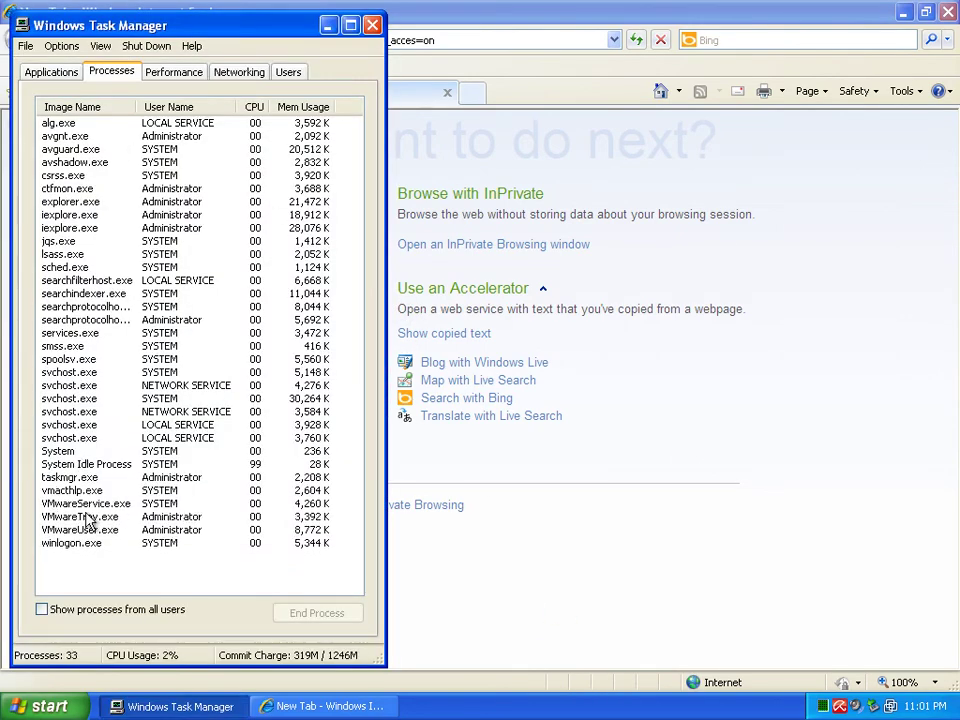
{"action": "left_click", "coordinate": [328, 27]}
{"action": "left_click", "coordinate": [195, 95]}
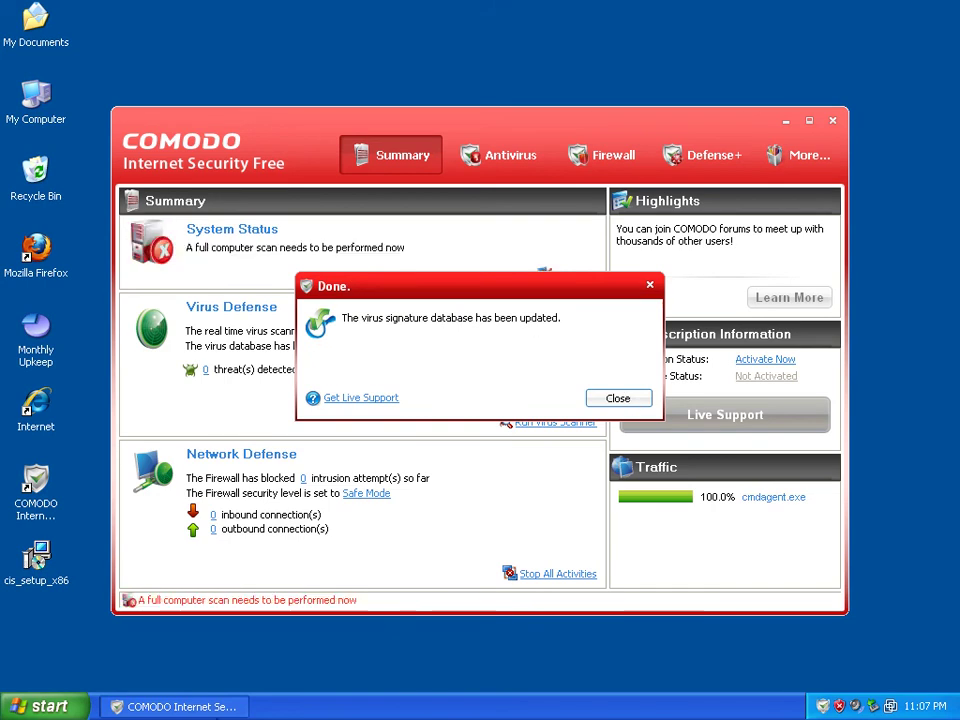
Dismiss COMODO's update message, check again for virus database updates from the antivirus tasks and close COMODO.
{"action": "left_click", "coordinate": [637, 400]}
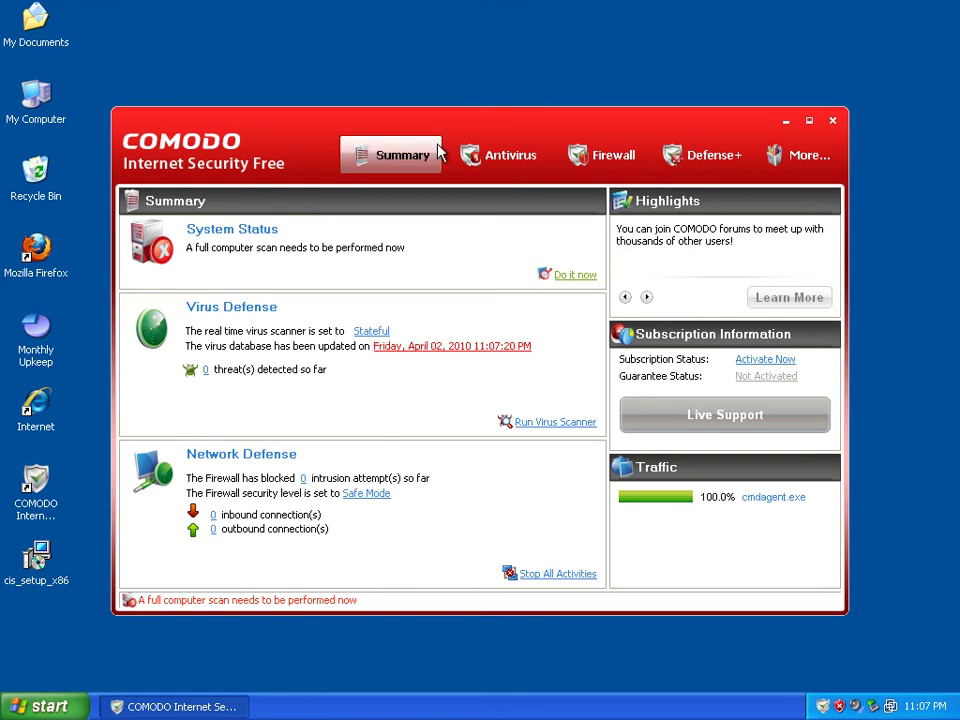
{"action": "left_click", "coordinate": [505, 155]}
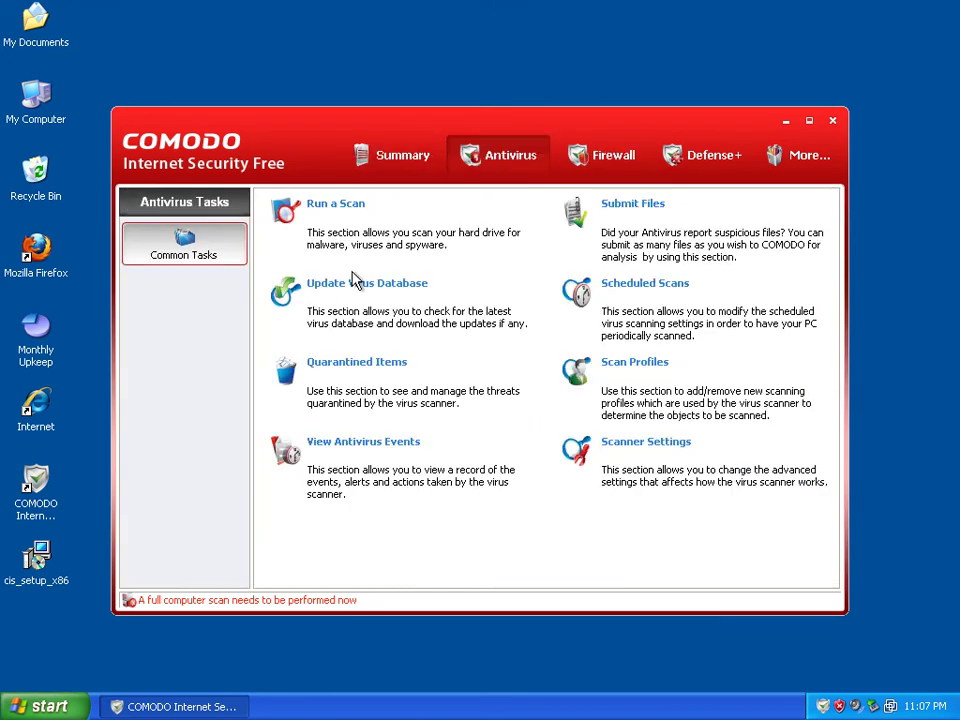
{"action": "left_click", "coordinate": [352, 284]}
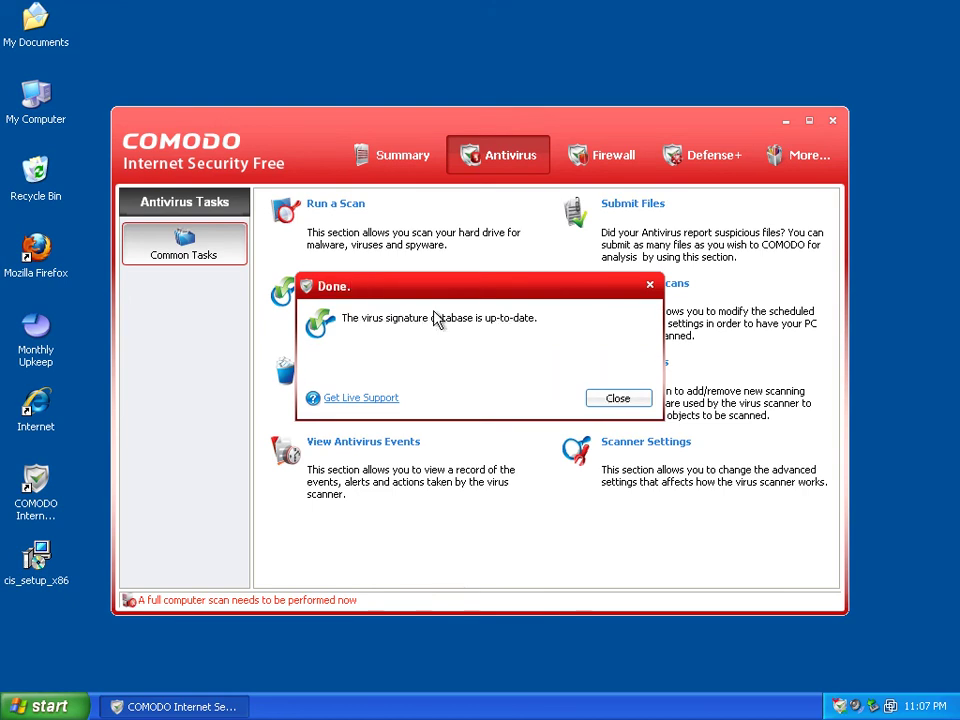
{"action": "left_click", "coordinate": [640, 402]}
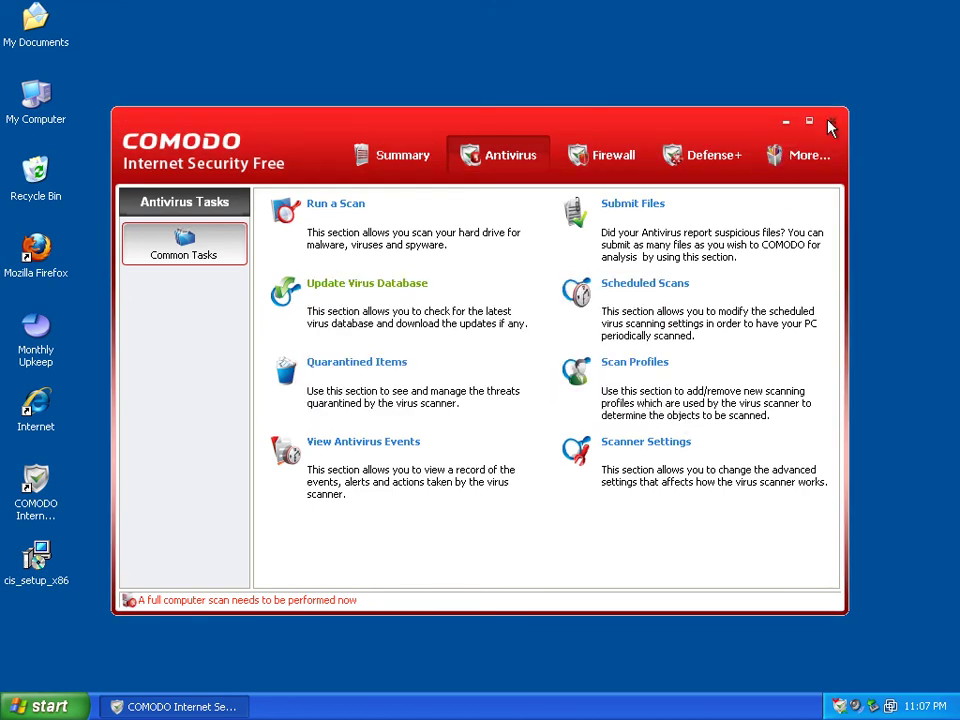
{"action": "left_click", "coordinate": [831, 123]}
Launch Internet Explorer, dismiss the COMODO reminder and clean the malicious item profiles_admin_file[1].exe detected in the terryim.com download.
{"action": "left_click", "coordinate": [36, 410]}
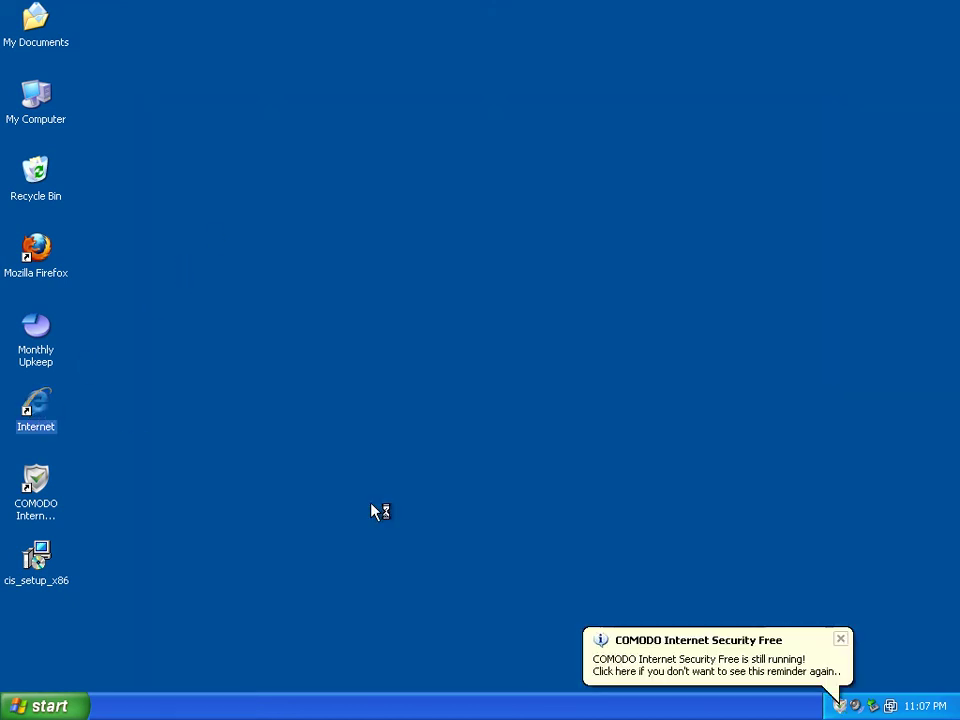
{"action": "left_click", "coordinate": [841, 639]}
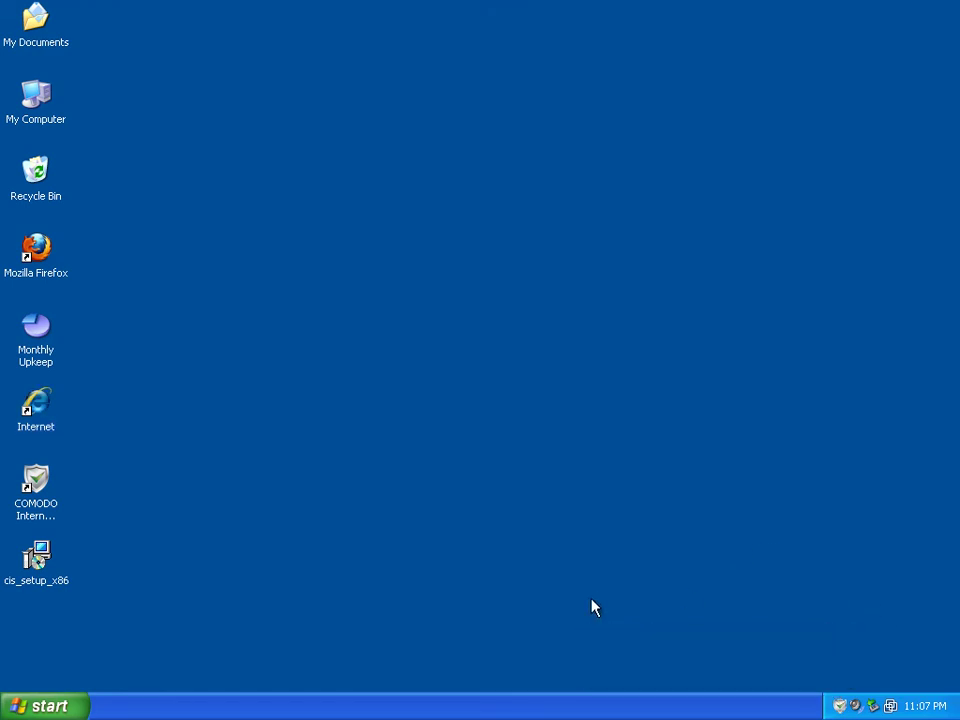
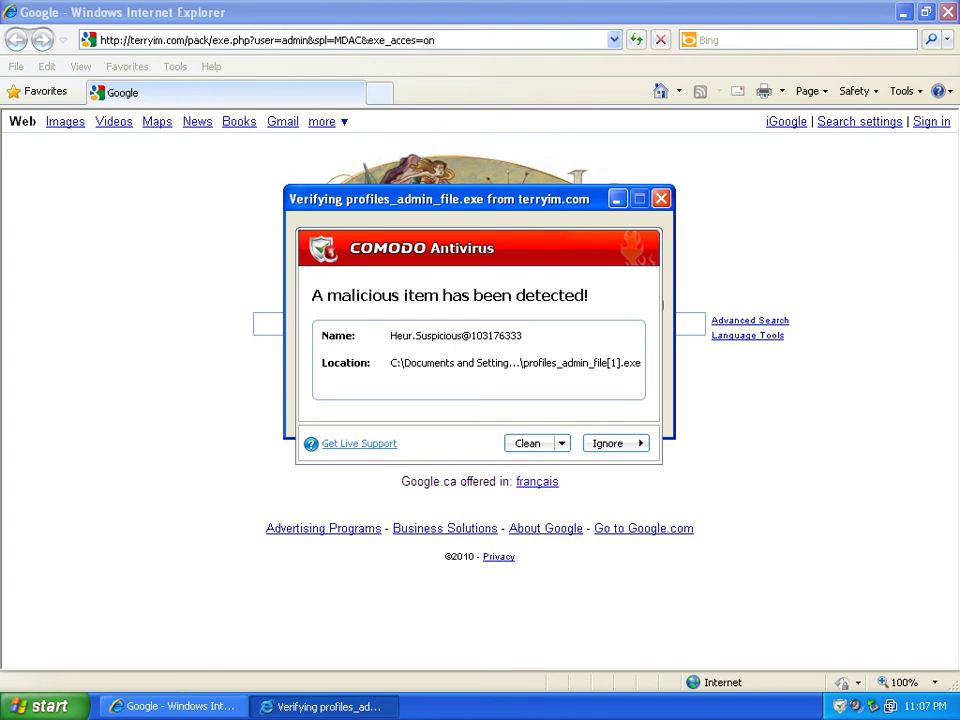
{"action": "left_click", "coordinate": [530, 444]}
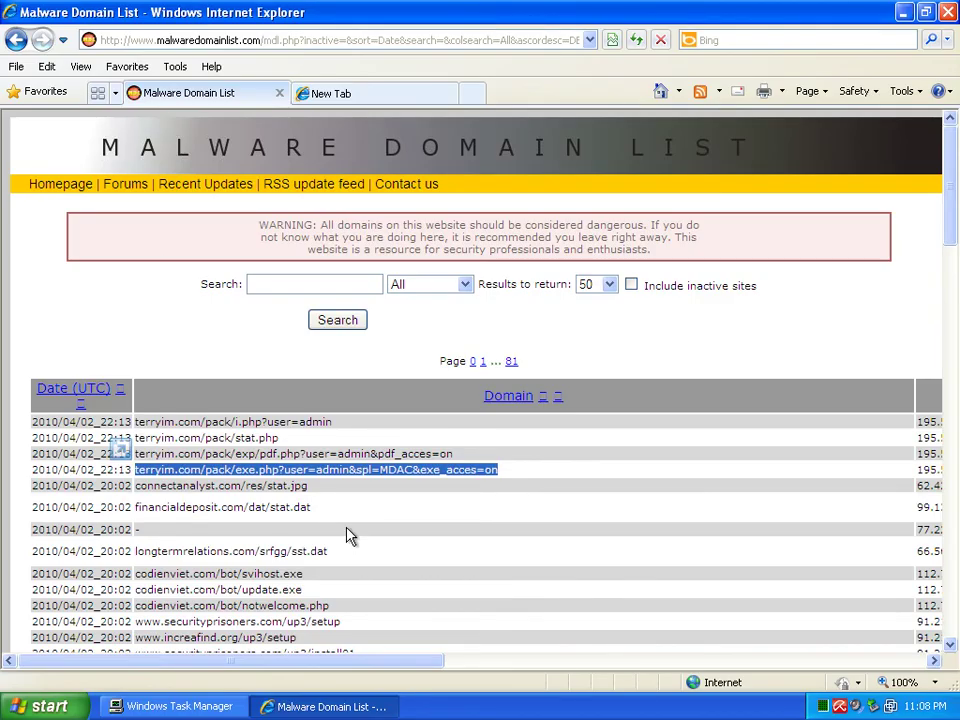
Copy connectanalyst.com/res/stat.jpg from the Malware Domain List and load it in the second browser tab.
{"action": "left_click_drag", "start_coordinate": [330, 493], "coordinate": [208, 497]}
{"action": "right_click", "coordinate": [197, 497]}
{"action": "left_click", "coordinate": [219, 517]}
{"action": "left_click", "coordinate": [326, 92]}
{"action": "left_click", "coordinate": [150, 43]}
{"action": "right_click", "coordinate": [150, 43]}
{"action": "left_click", "coordinate": [180, 105]}
{"action": "left_click", "coordinate": [636, 40]}
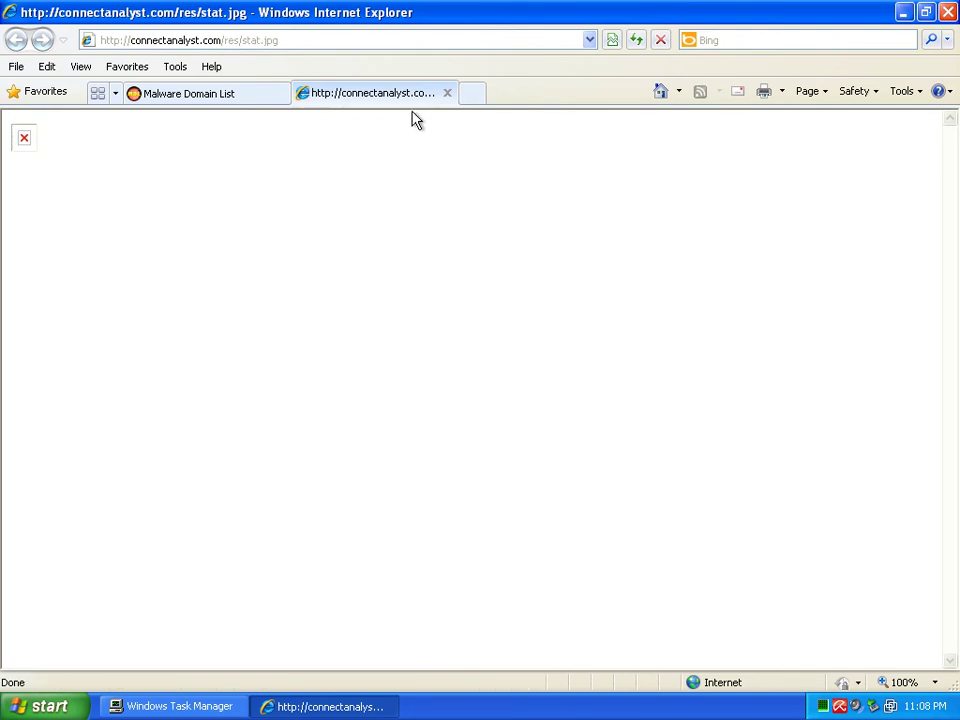
Load financialdeposit.com/dat/stat.dat from the Malware Domain List in the second browser tab and cancel the download of stat.dat.
{"action": "left_click", "coordinate": [193, 95]}
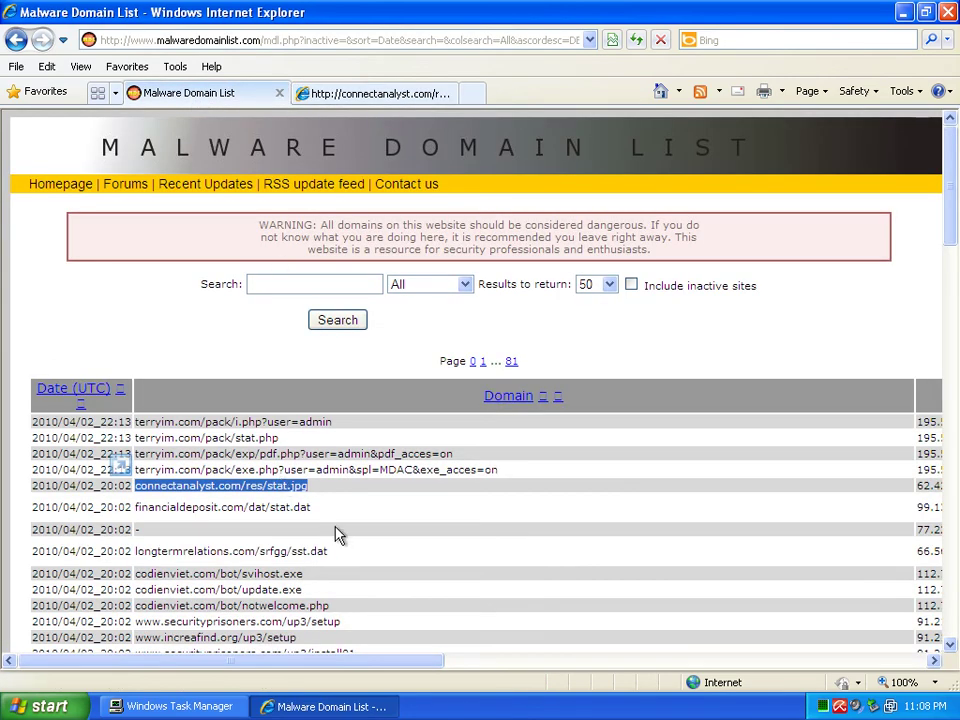
{"action": "left_click_drag", "start_coordinate": [307, 506], "coordinate": [135, 507]}
{"action": "right_click", "coordinate": [172, 508]}
{"action": "left_click", "coordinate": [199, 311]}
{"action": "left_click", "coordinate": [370, 93]}
{"action": "left_click", "coordinate": [188, 40]}
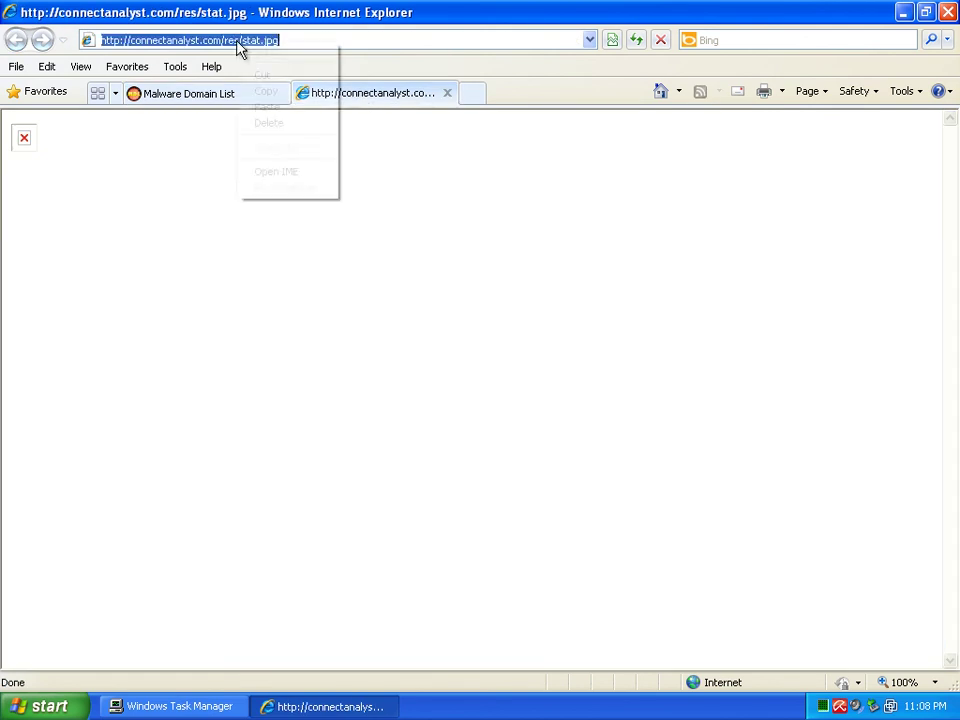
{"action": "right_click", "coordinate": [238, 42]}
{"action": "left_click", "coordinate": [267, 107]}
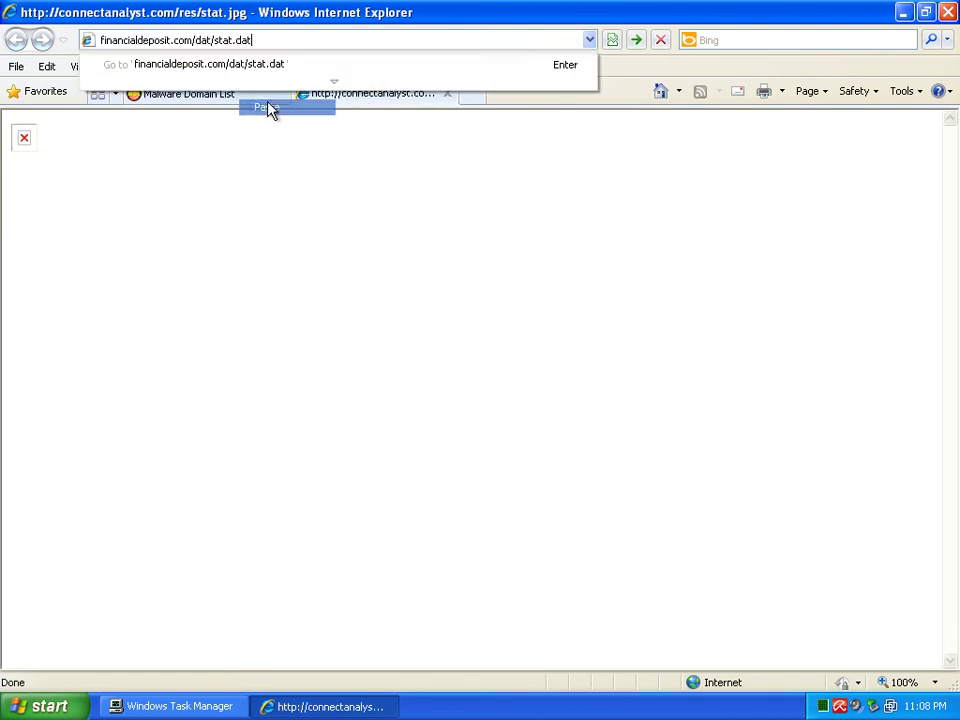
{"action": "left_click", "coordinate": [636, 41]}
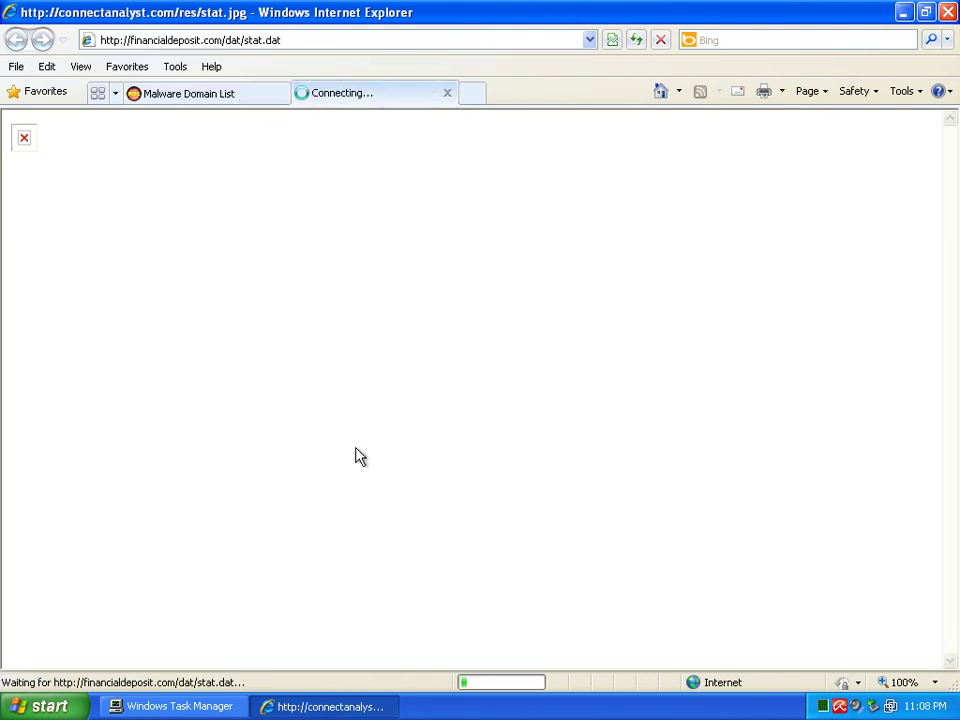
{"action": "left_click", "coordinate": [200, 93]}
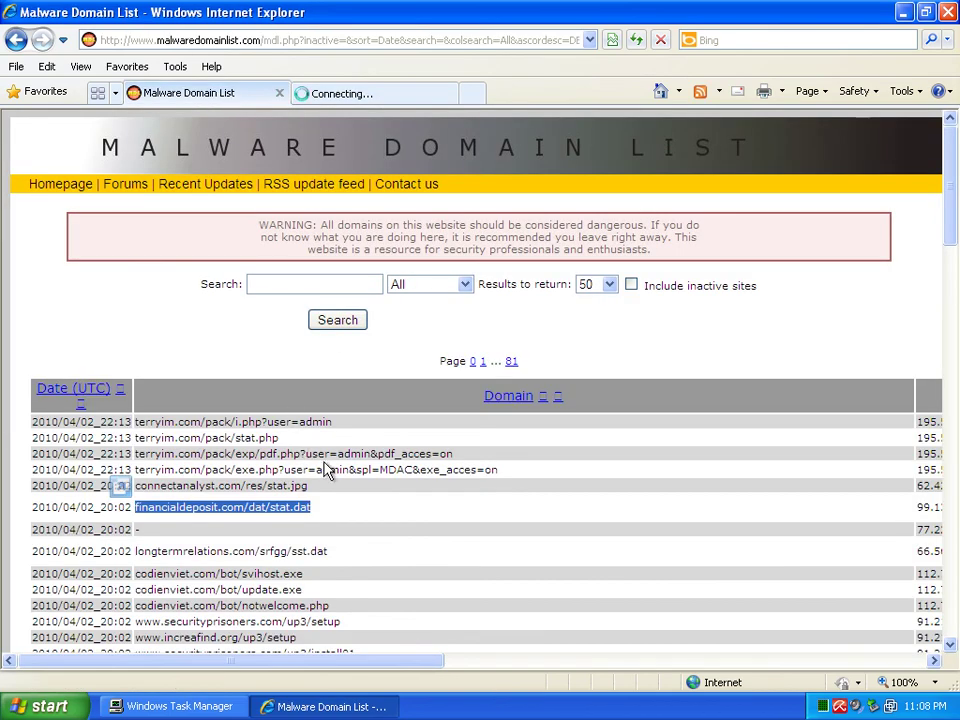
{"action": "scroll", "coordinate": [308, 455], "scroll_direction": "down", "scroll_amount": 2}
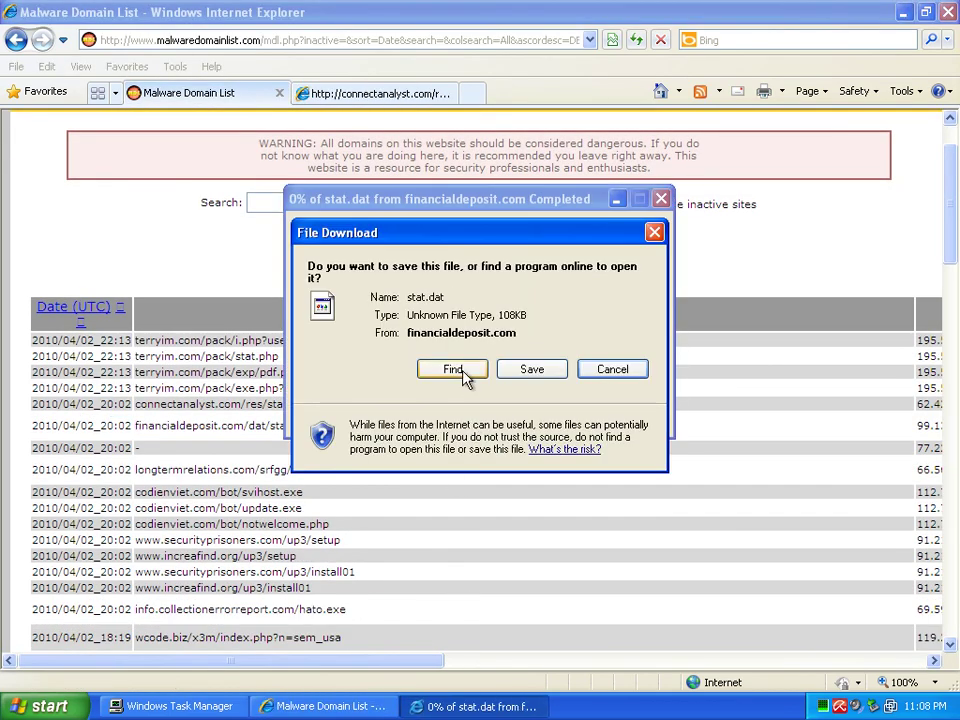
{"action": "left_click", "coordinate": [629, 372]}
Copy codienviet.com/bot/svihost.exe from the Malware Domain List and load it in the second browser tab.
{"action": "left_click_drag", "start_coordinate": [305, 493], "coordinate": [214, 506]}
{"action": "right_click", "coordinate": [206, 507]}
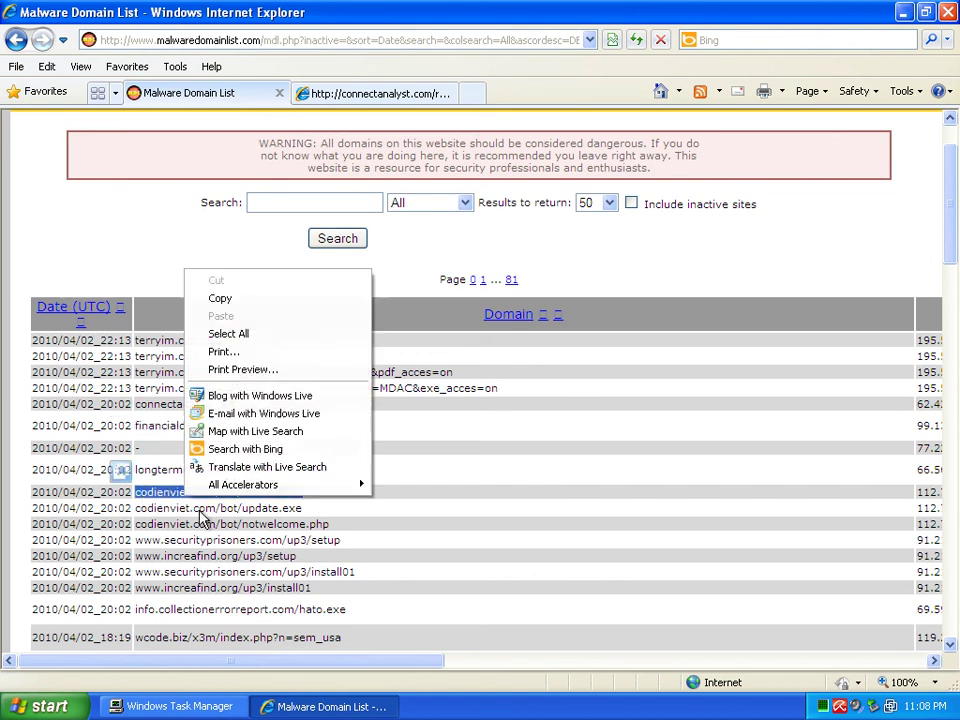
{"action": "left_click", "coordinate": [238, 299]}
{"action": "left_click", "coordinate": [350, 94]}
{"action": "right_click", "coordinate": [204, 48]}
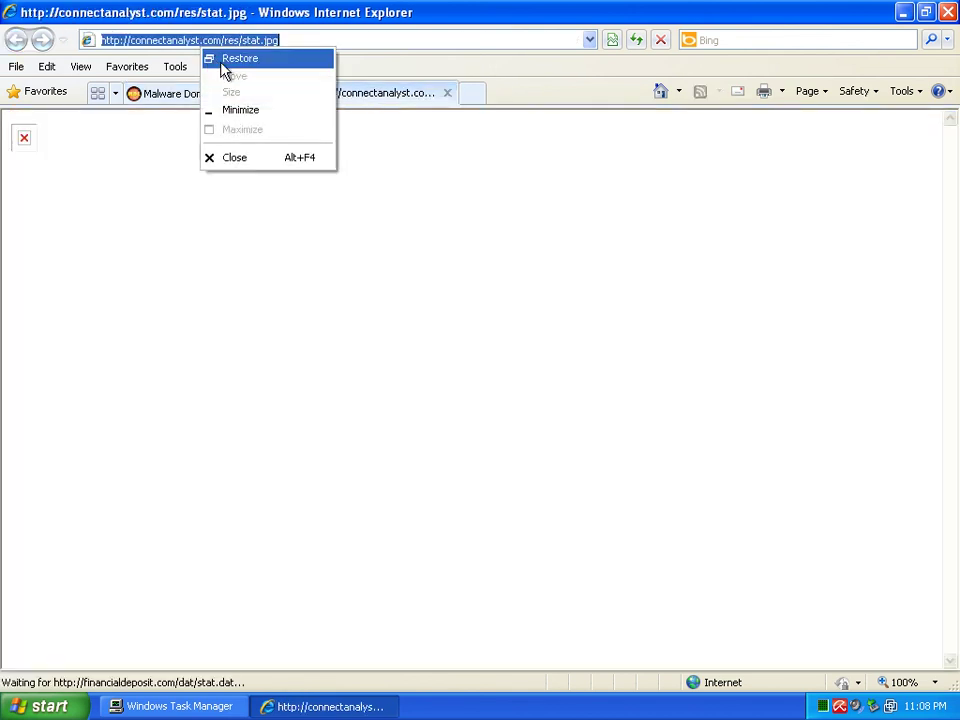
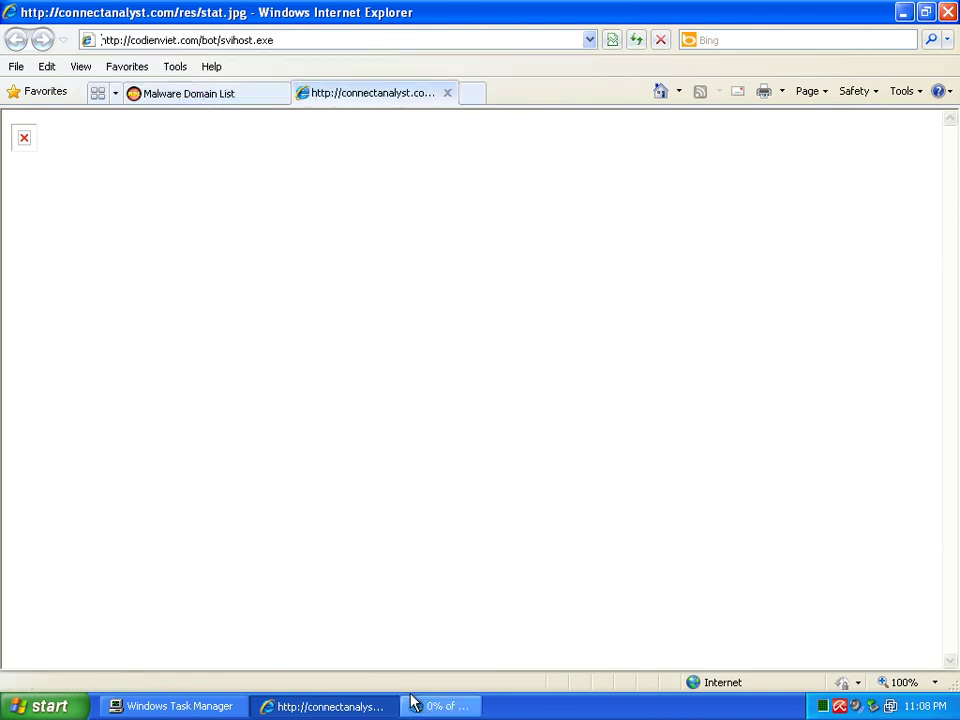
Run svihost.exe from codienviet.com, check the running processes in Task Manager and return to the Malware Domain List page.
{"action": "left_click", "coordinate": [452, 370]}
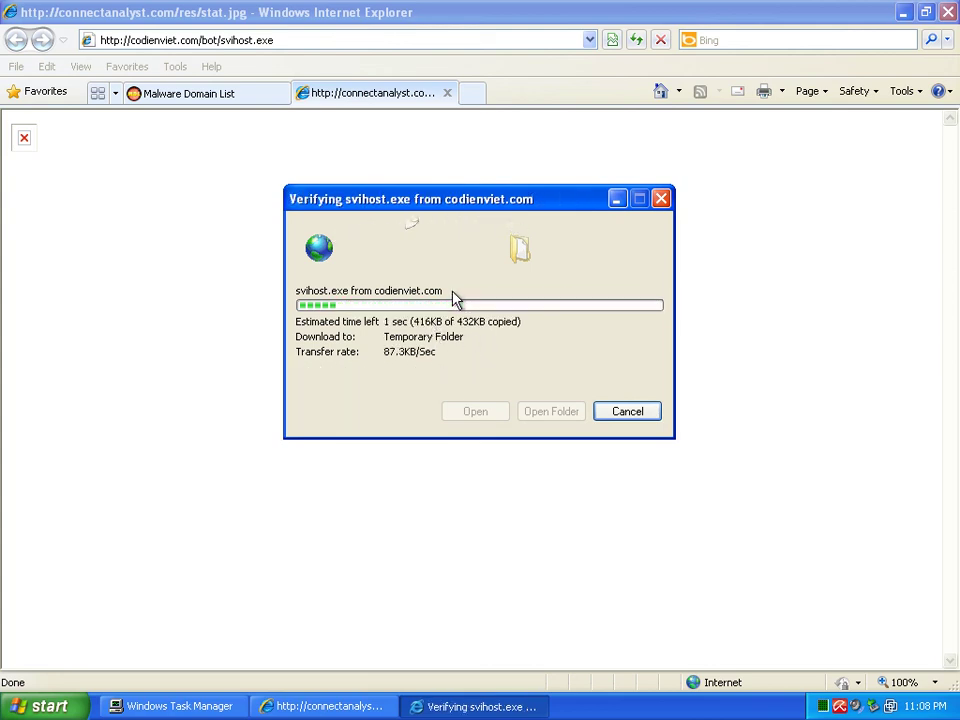
{"action": "left_click", "coordinate": [546, 332]}
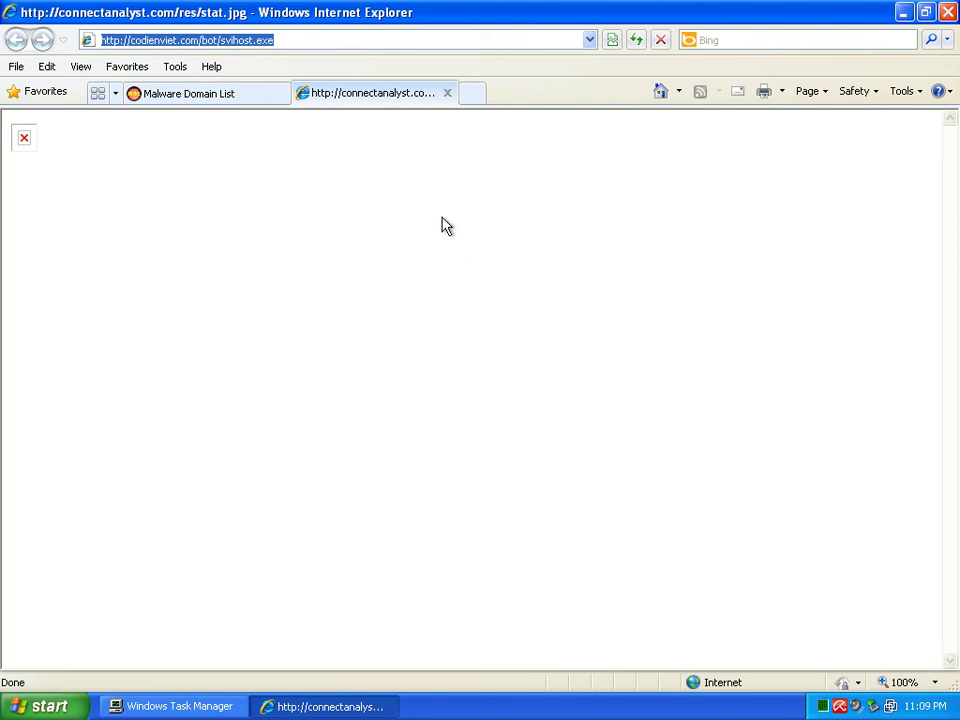
{"action": "left_click", "coordinate": [190, 706]}
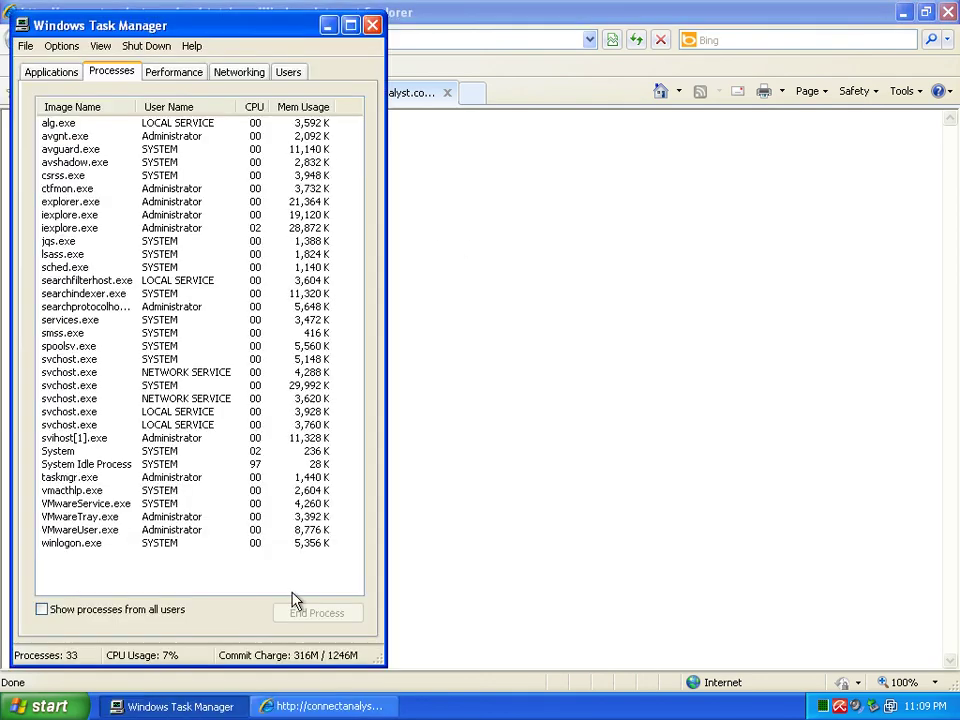
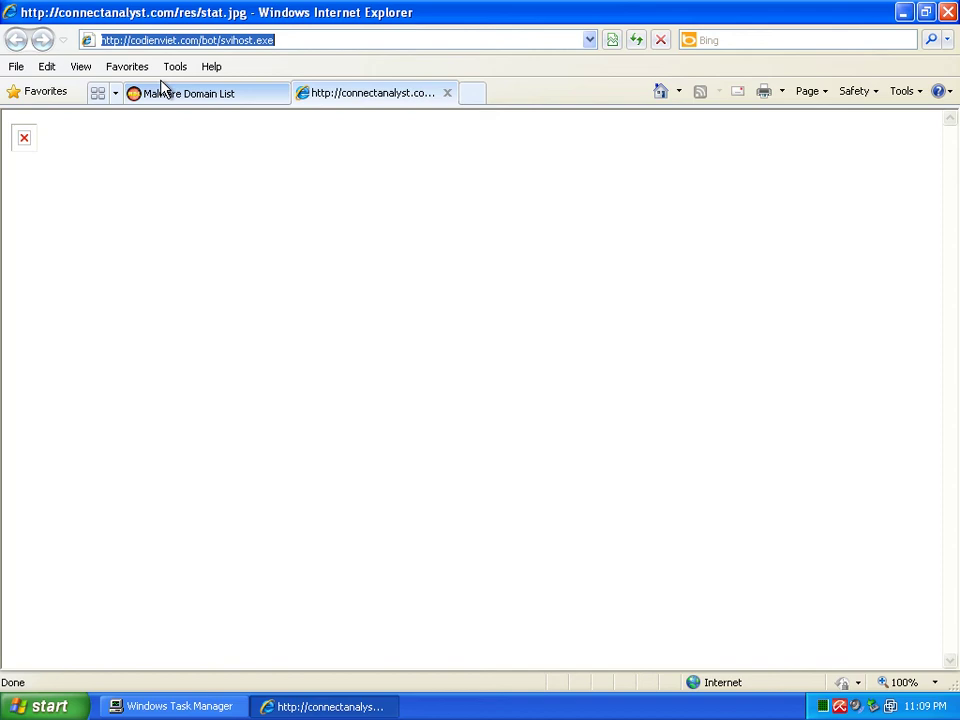
{"action": "left_click", "coordinate": [162, 91]}
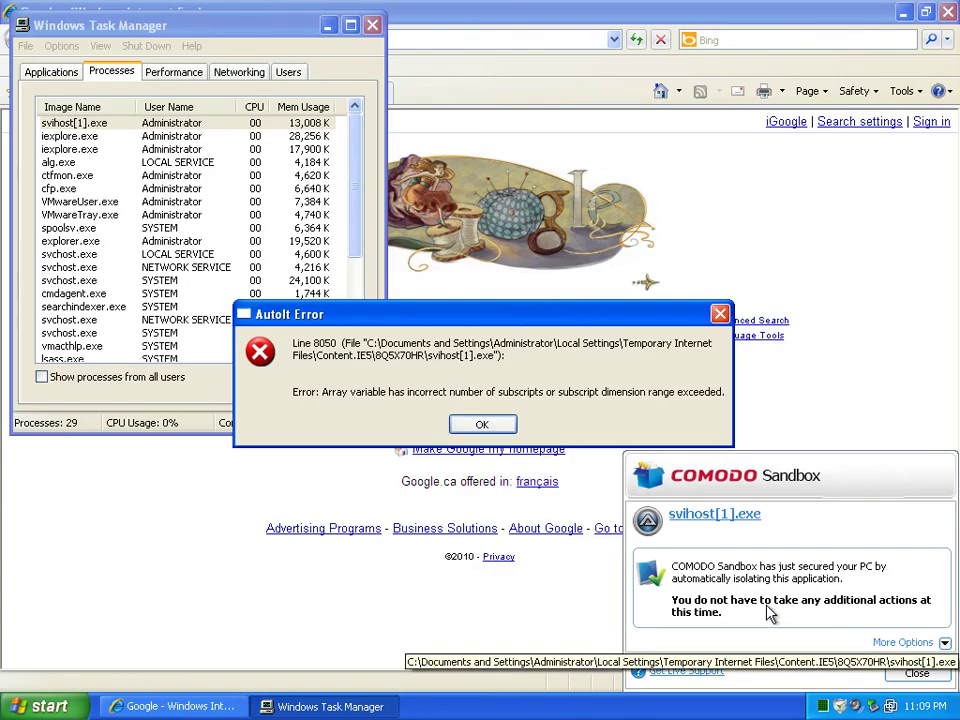
Dismiss the AutoIt error and confirm keeping svihost[1].exe inside the COMODO Sandbox.
{"action": "left_click", "coordinate": [489, 426]}
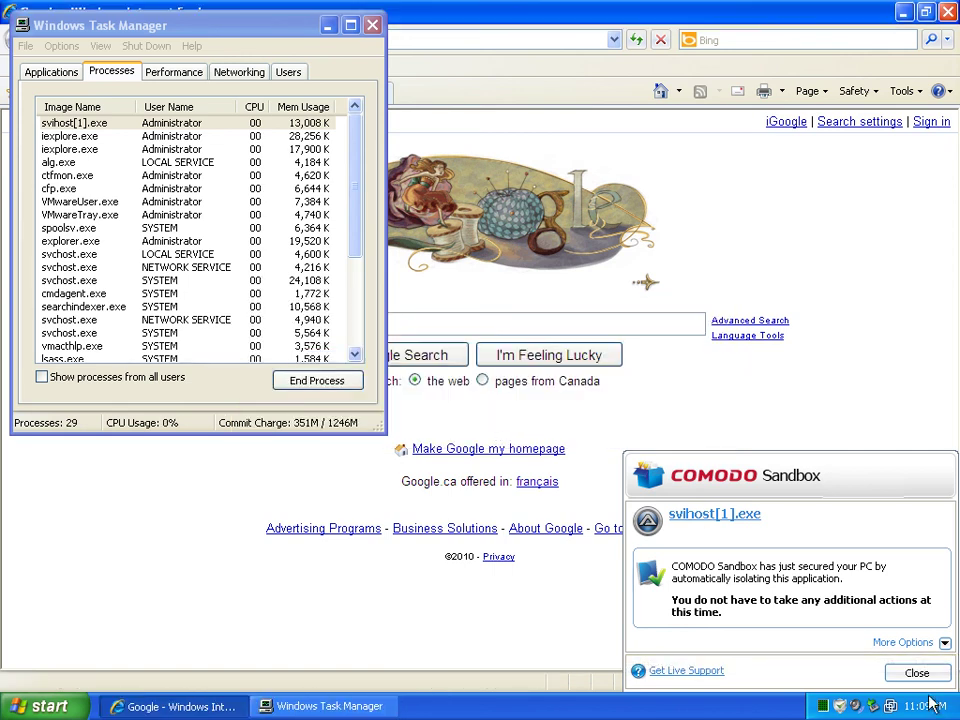
{"action": "left_click", "coordinate": [945, 644]}
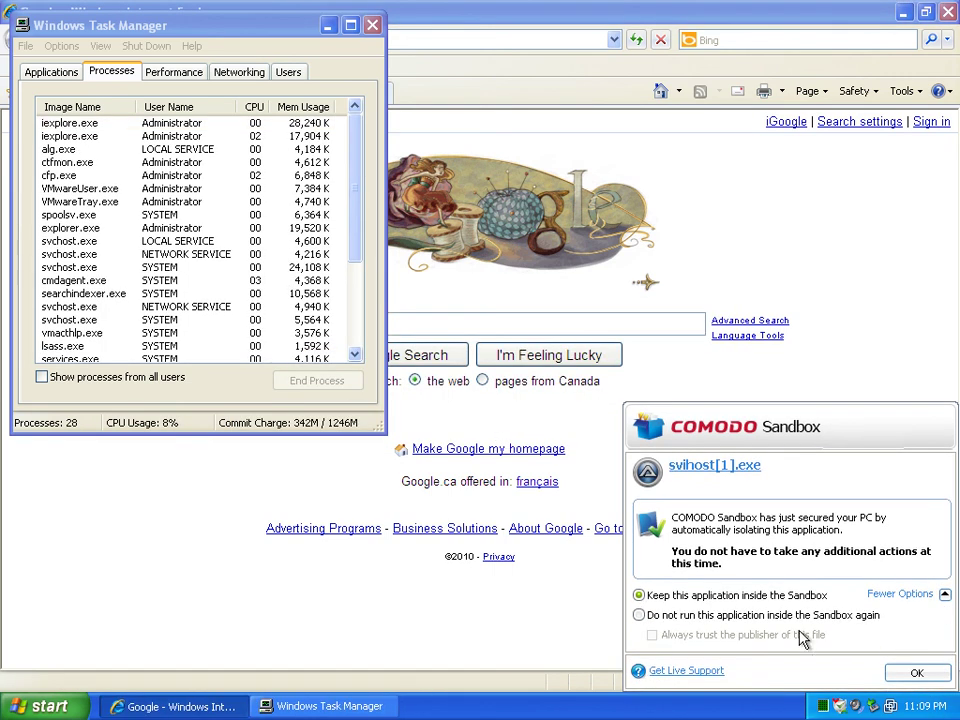
{"action": "left_click", "coordinate": [944, 671]}
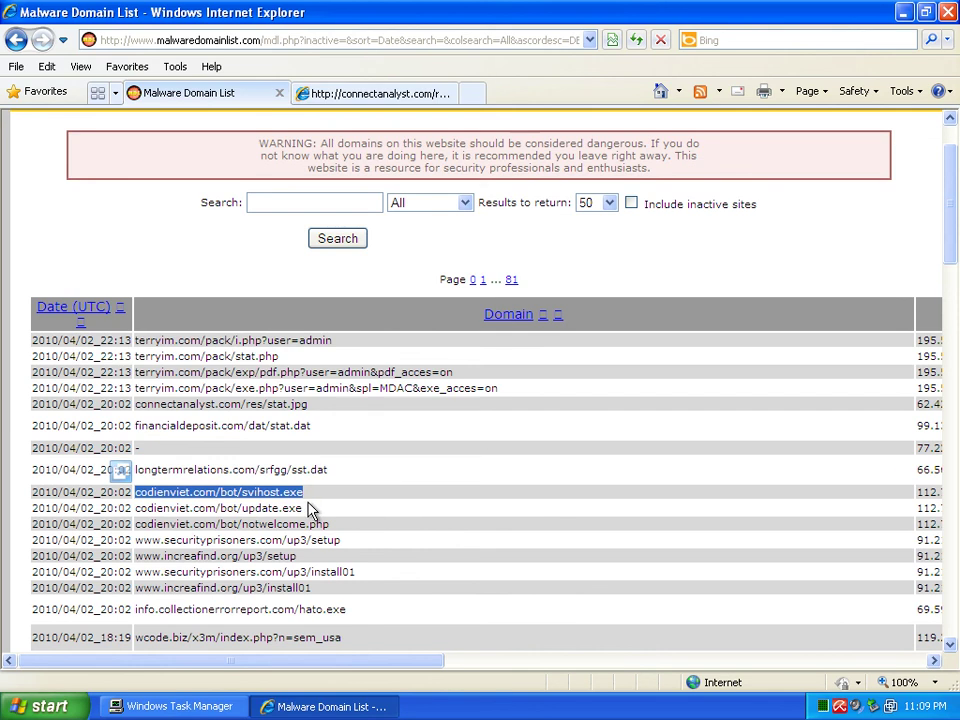
Copy codienviet.com/bot/update.exe from the Malware Domain List, load it in the second browser tab, run the download and return to the list.
{"action": "left_click_drag", "start_coordinate": [309, 510], "coordinate": [152, 508]}
{"action": "right_click", "coordinate": [160, 508]}
{"action": "left_click", "coordinate": [197, 311]}
{"action": "left_click", "coordinate": [306, 92]}
{"action": "left_click", "coordinate": [217, 40]}
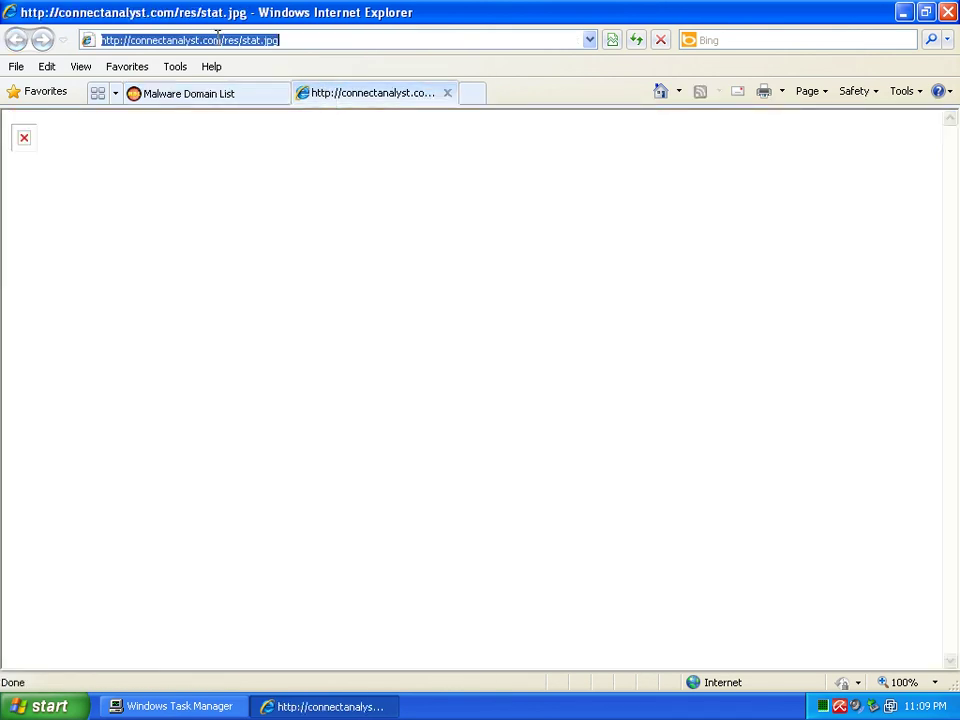
{"action": "right_click", "coordinate": [217, 38]}
{"action": "left_click", "coordinate": [248, 103]}
{"action": "left_click", "coordinate": [636, 40]}
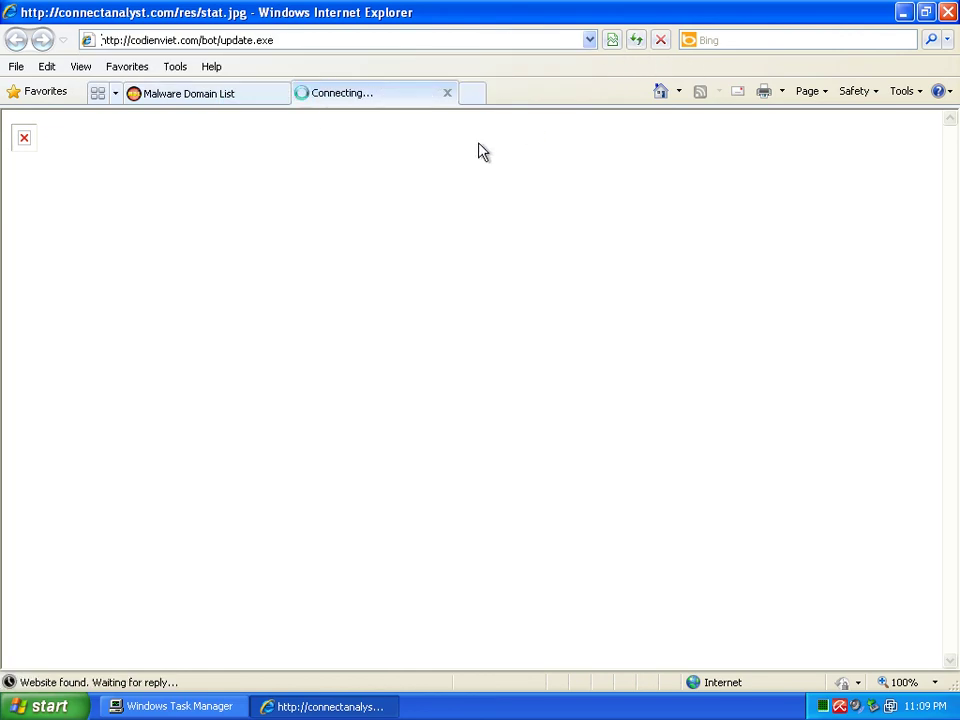
{"action": "left_click", "coordinate": [462, 370]}
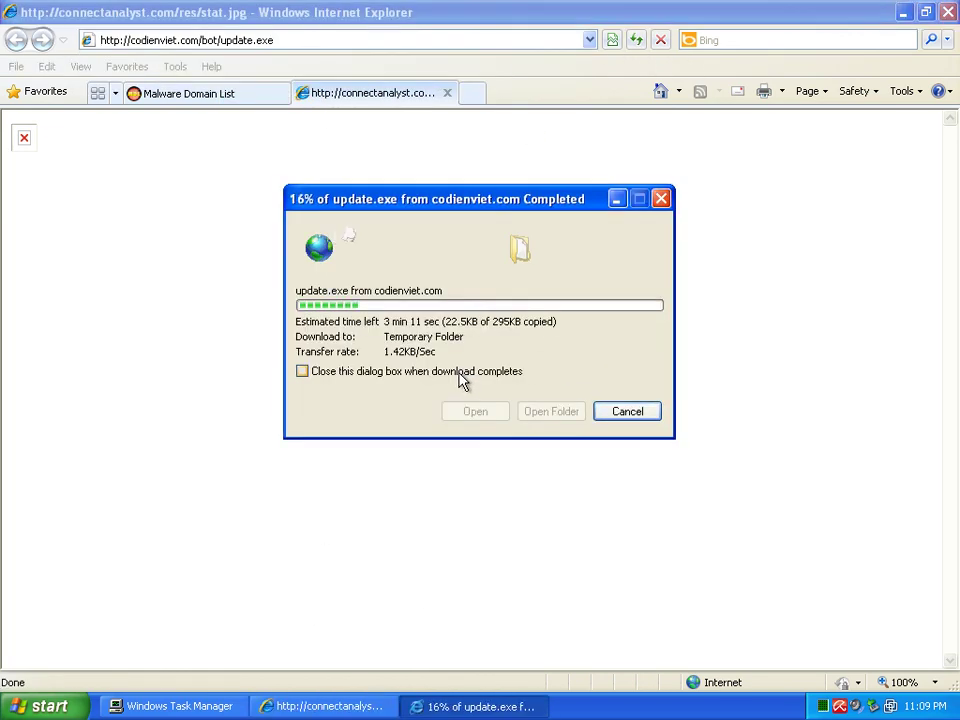
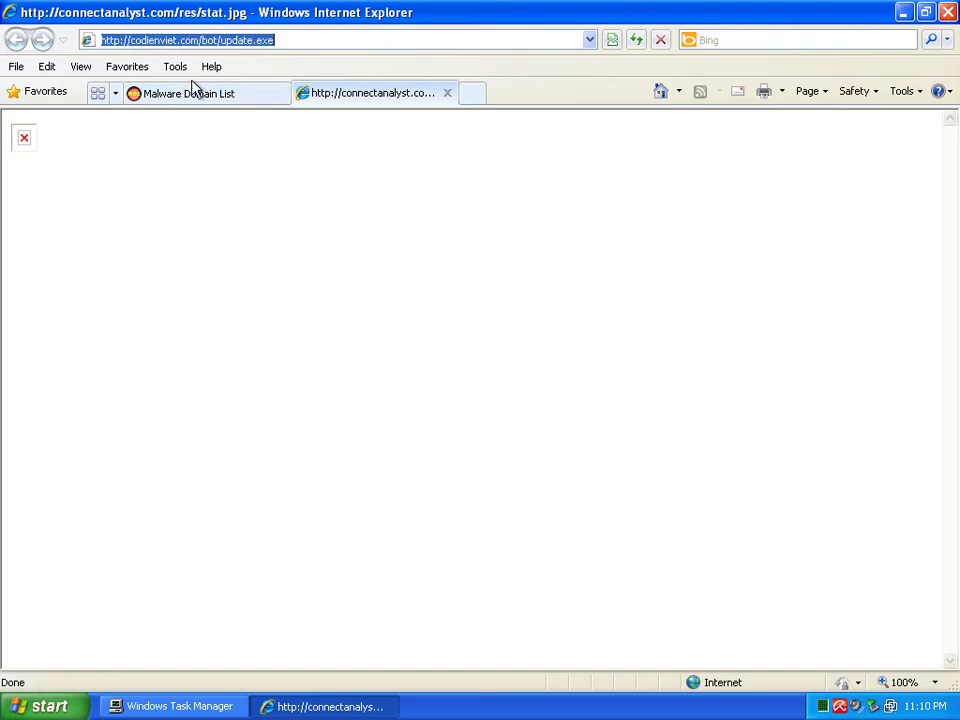
{"action": "left_click", "coordinate": [193, 88]}
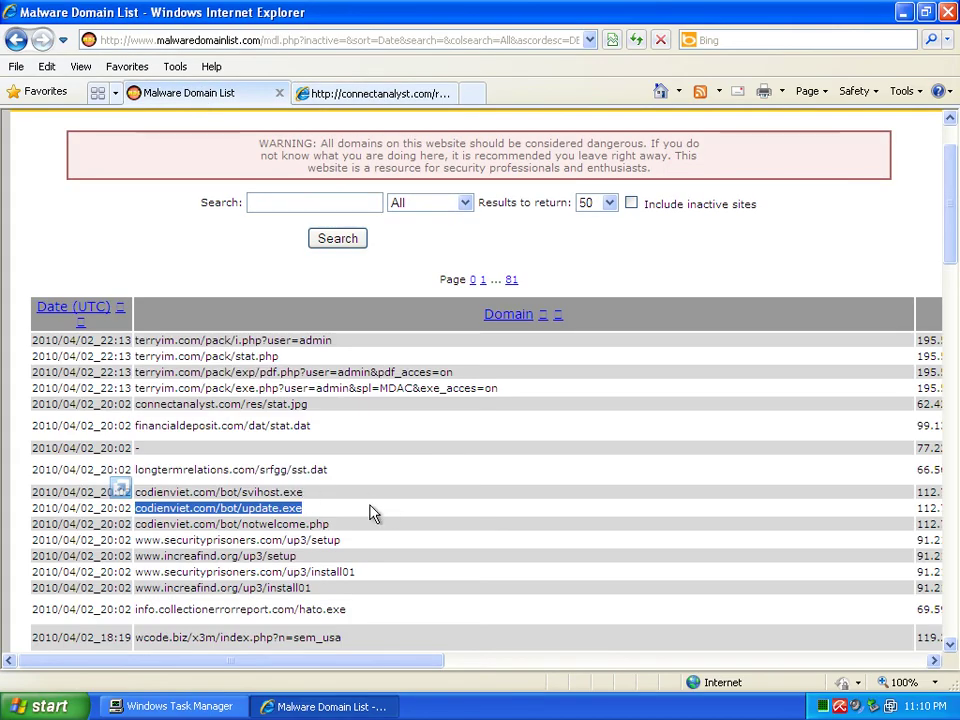